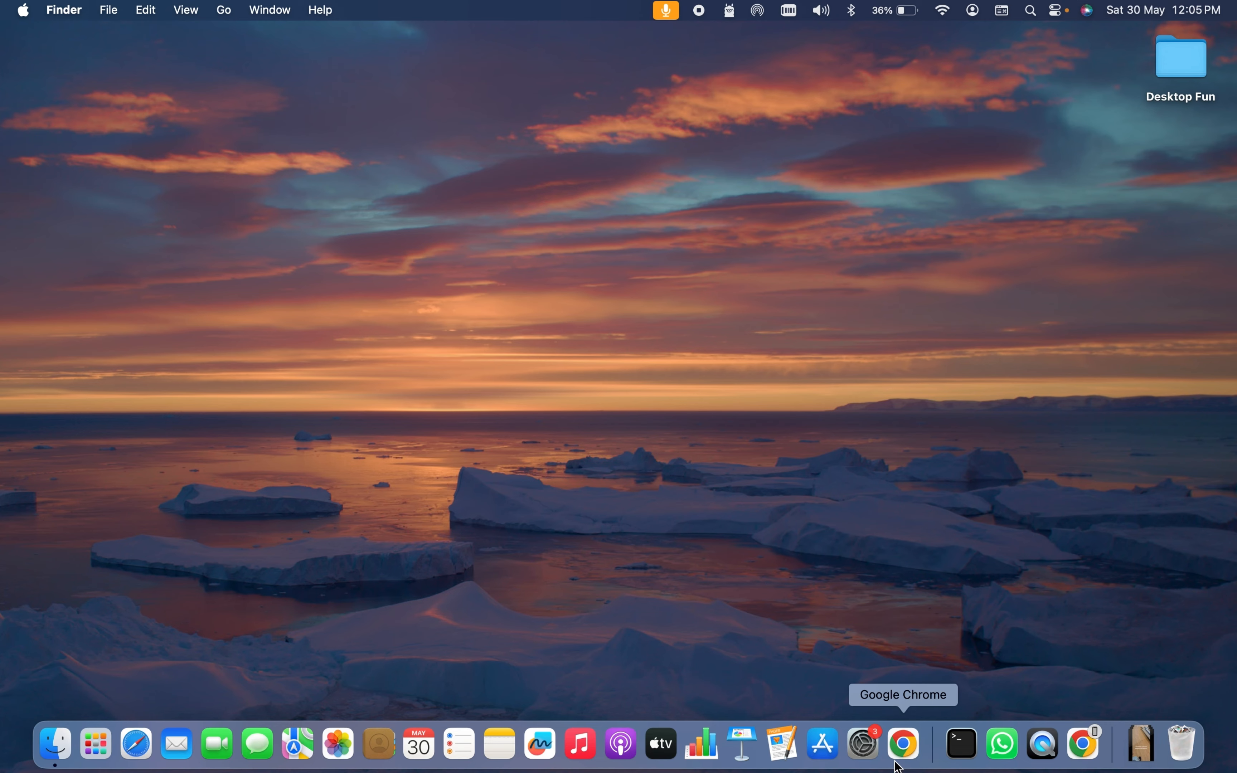
Launch Google Chrome from the Dock to a new Incognito tab.
left_click(903, 744)
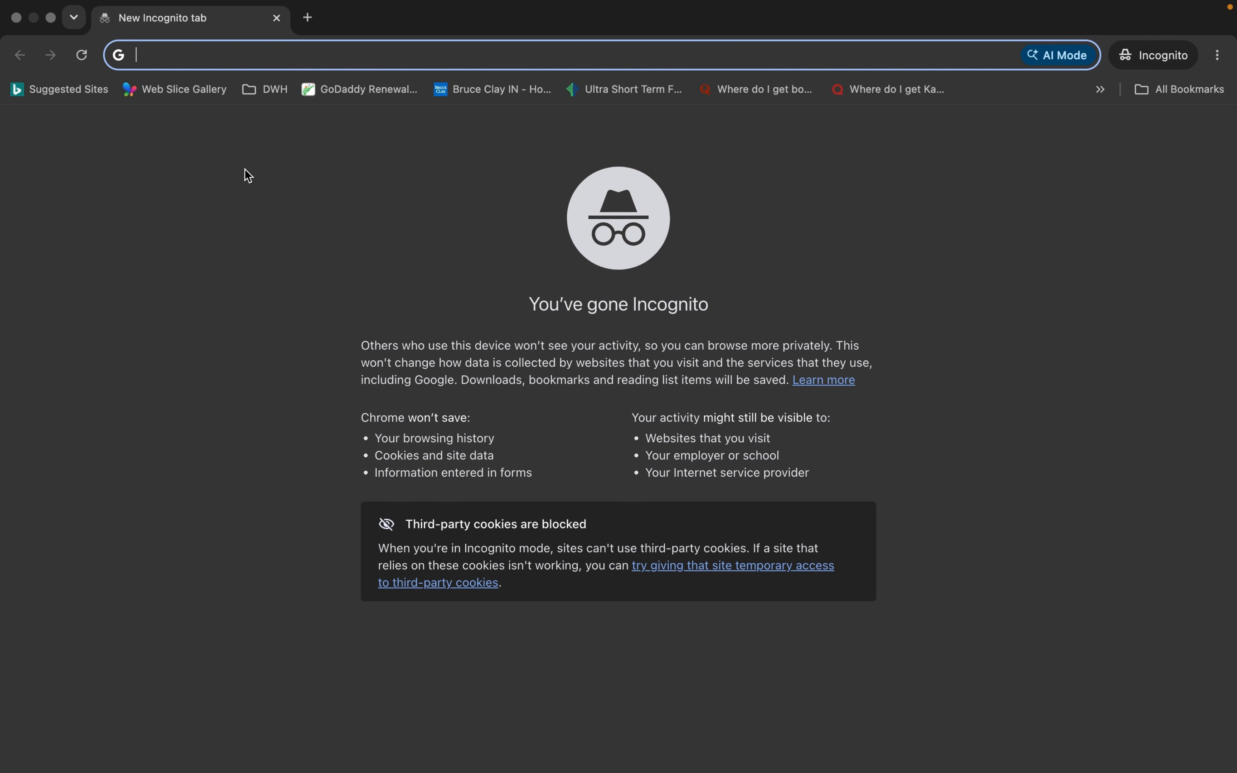
Load python.org and show the Downloads menu offering Python 3.14.5 for macOS.
type("python.o")
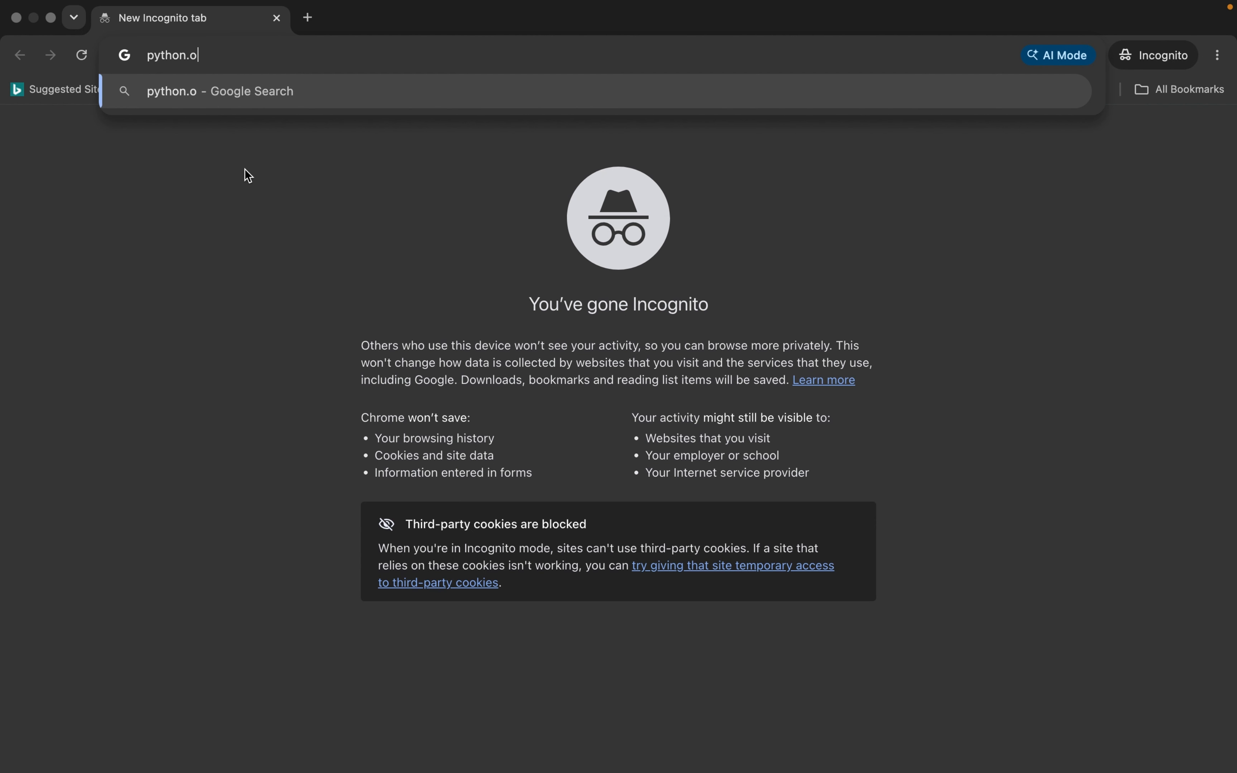
type("rg")
key("Return")
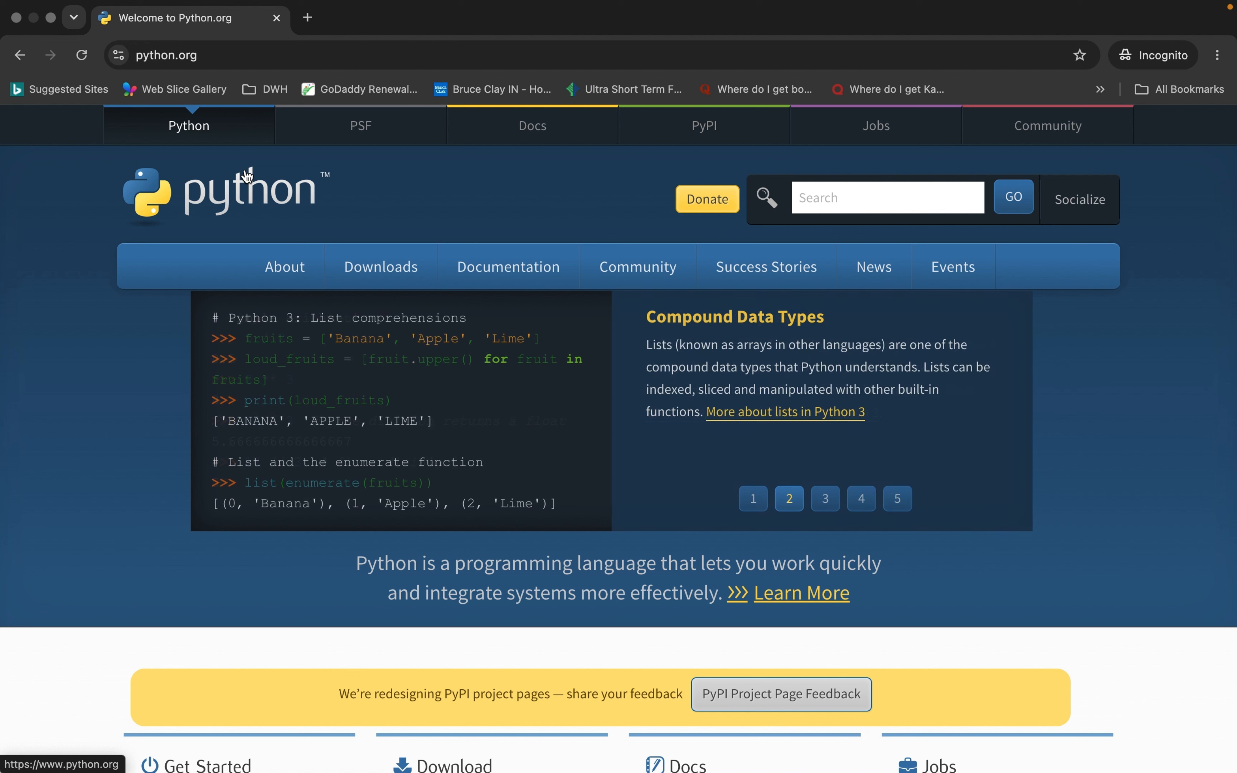
mouse_move(405, 267)
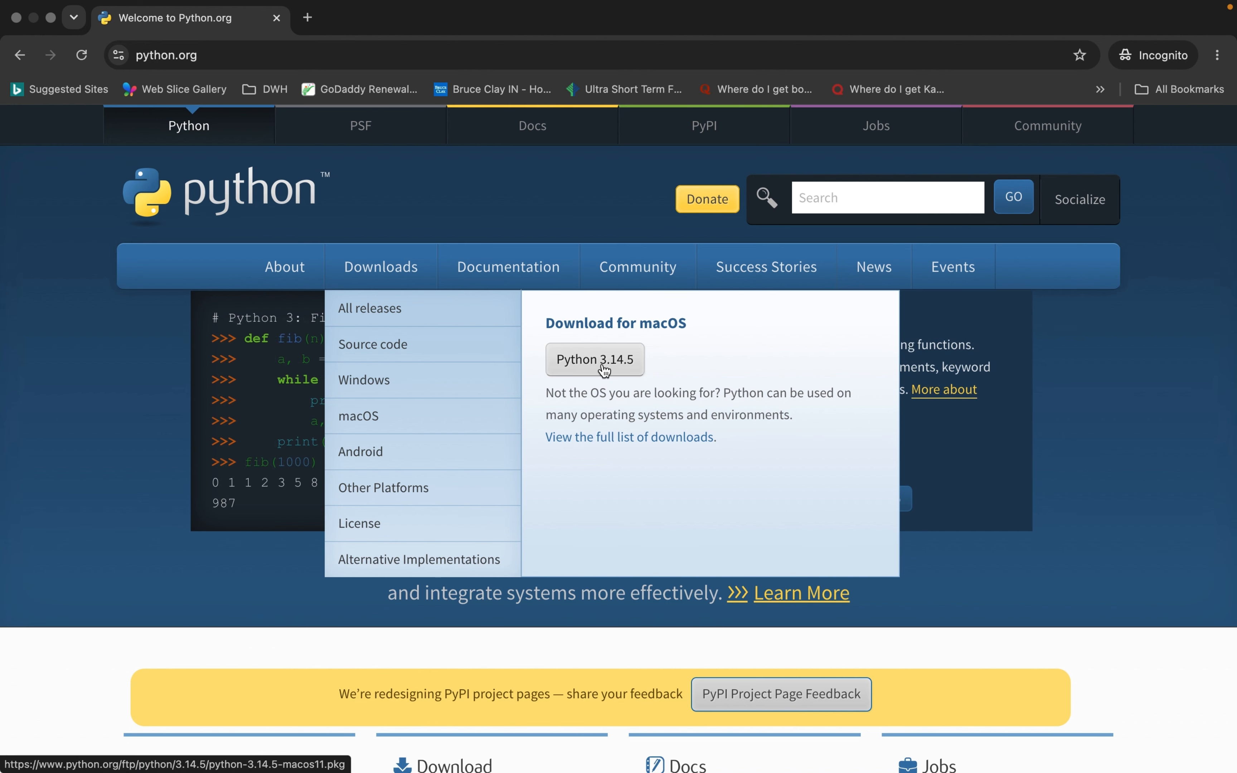
Download python-3.14.5-macos11.pkg to Downloads and open it to start the installer.
left_click(604, 369)
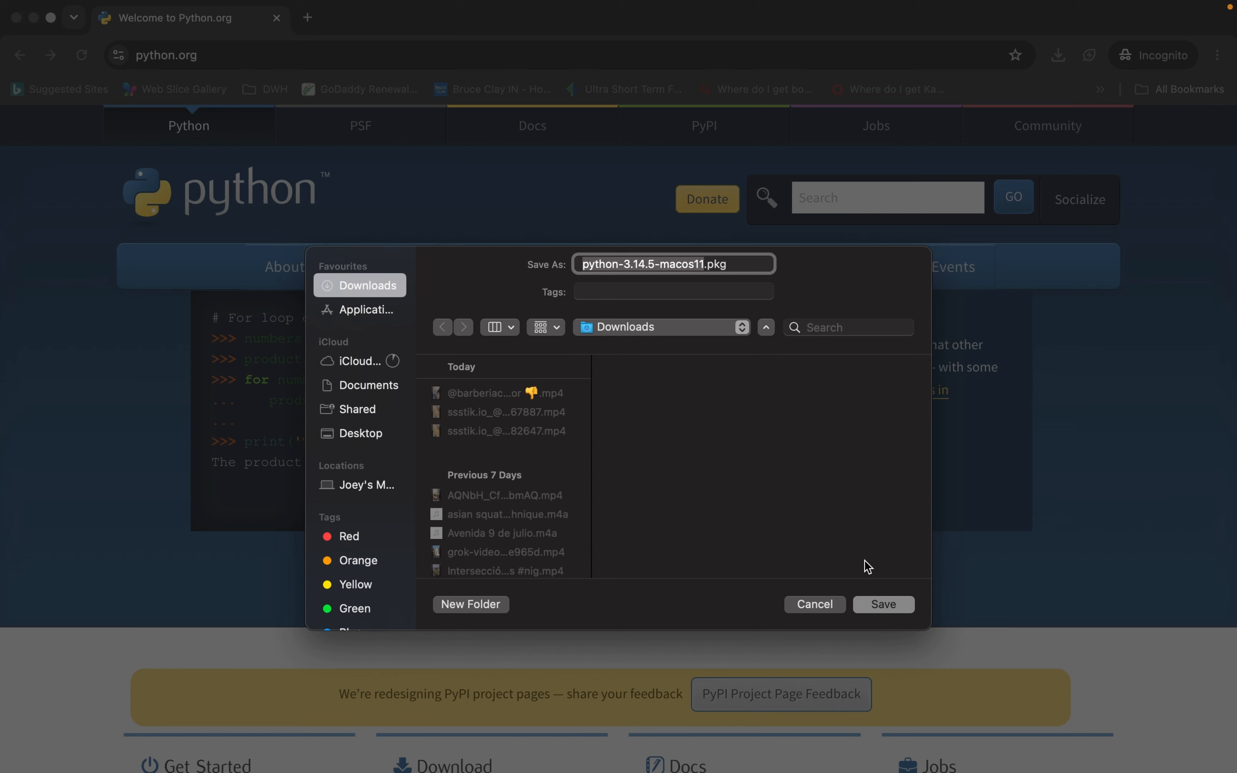
left_click(883, 605)
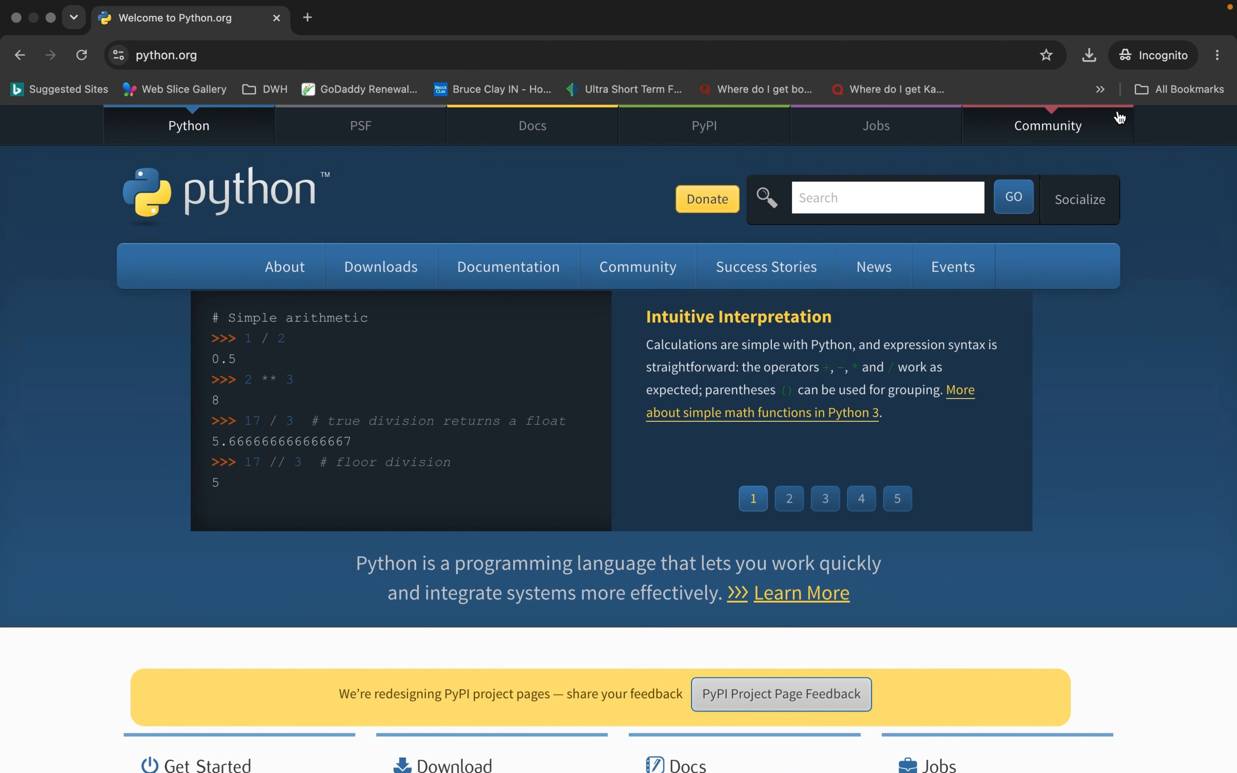
left_click(1090, 57)
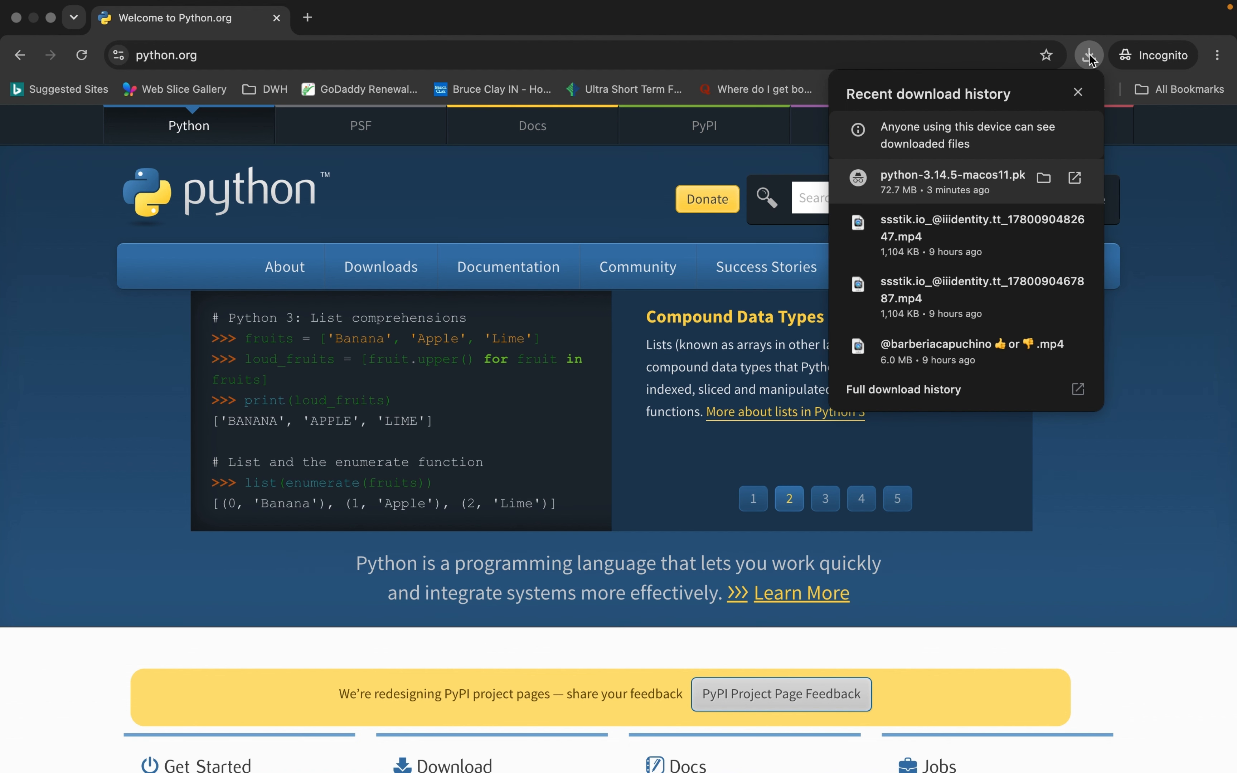
left_click(1077, 180)
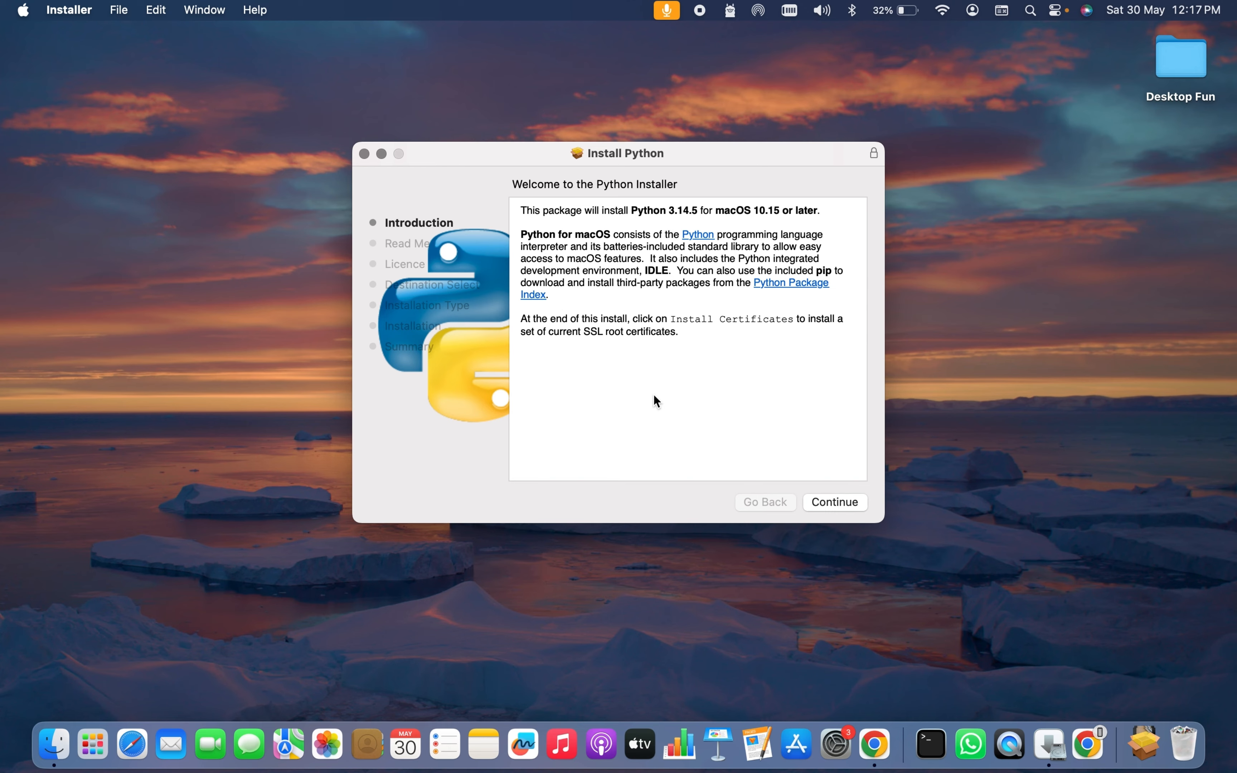
Continue past the introduction and read-me, and agree to the Python licence terms.
left_click(828, 500)
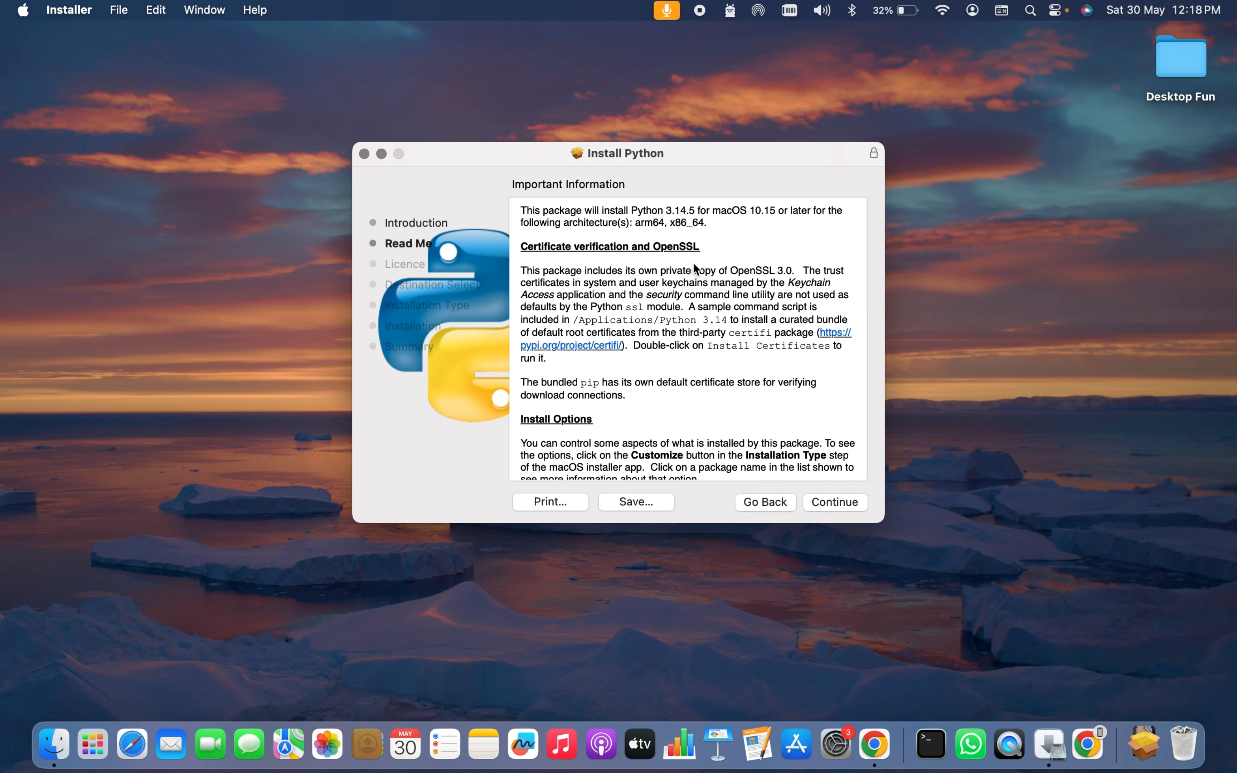
left_click(826, 498)
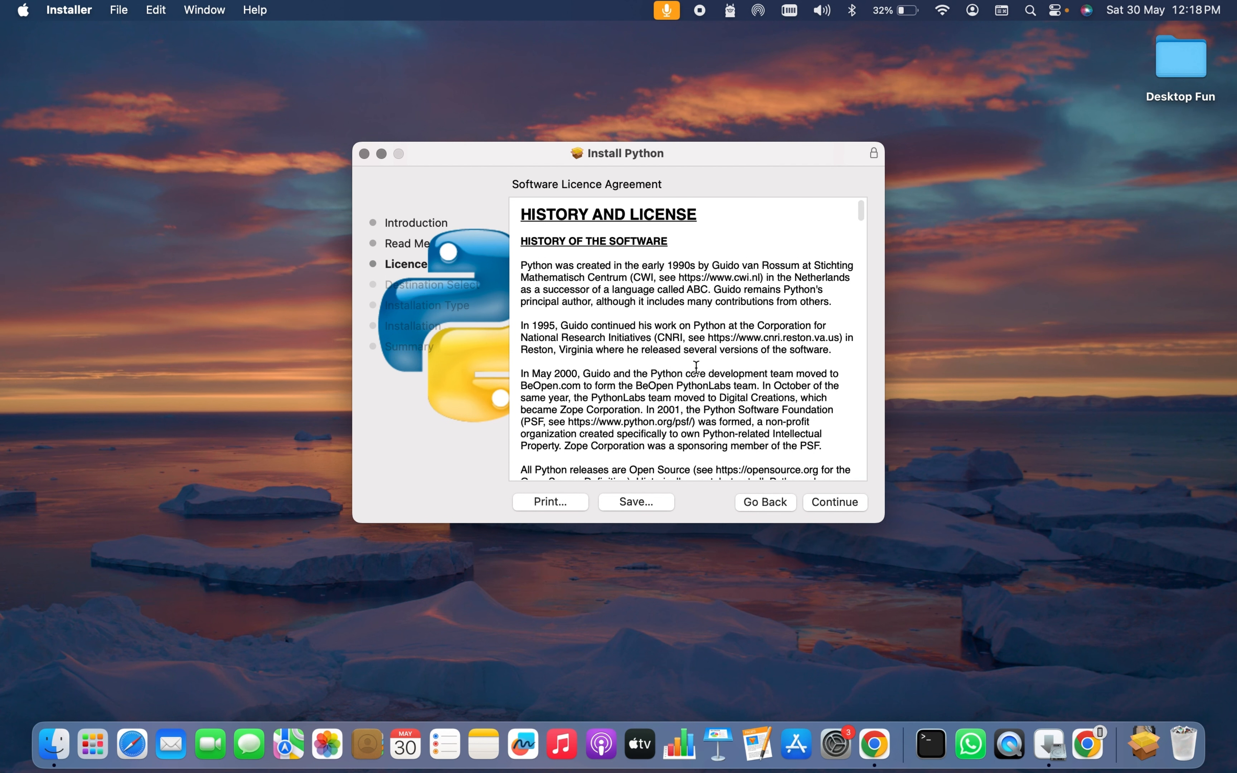
scroll(696, 368, "down", 20)
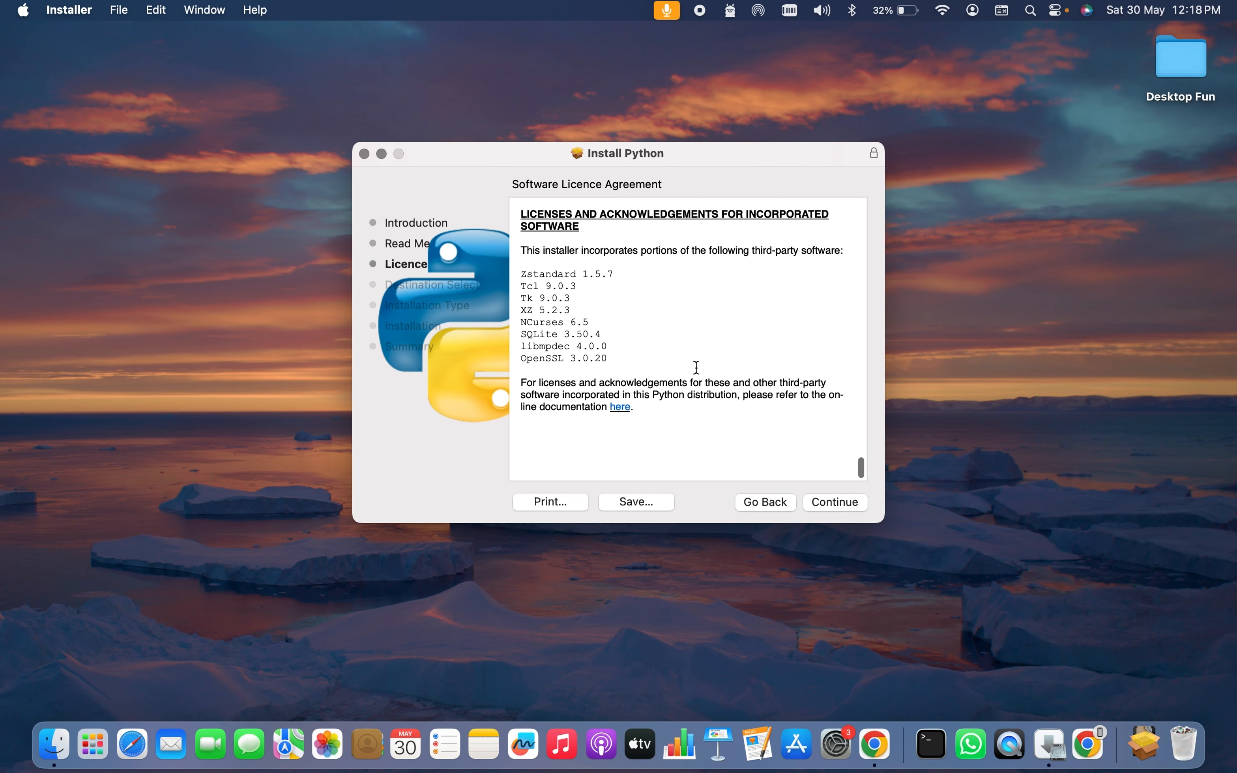
left_click(846, 503)
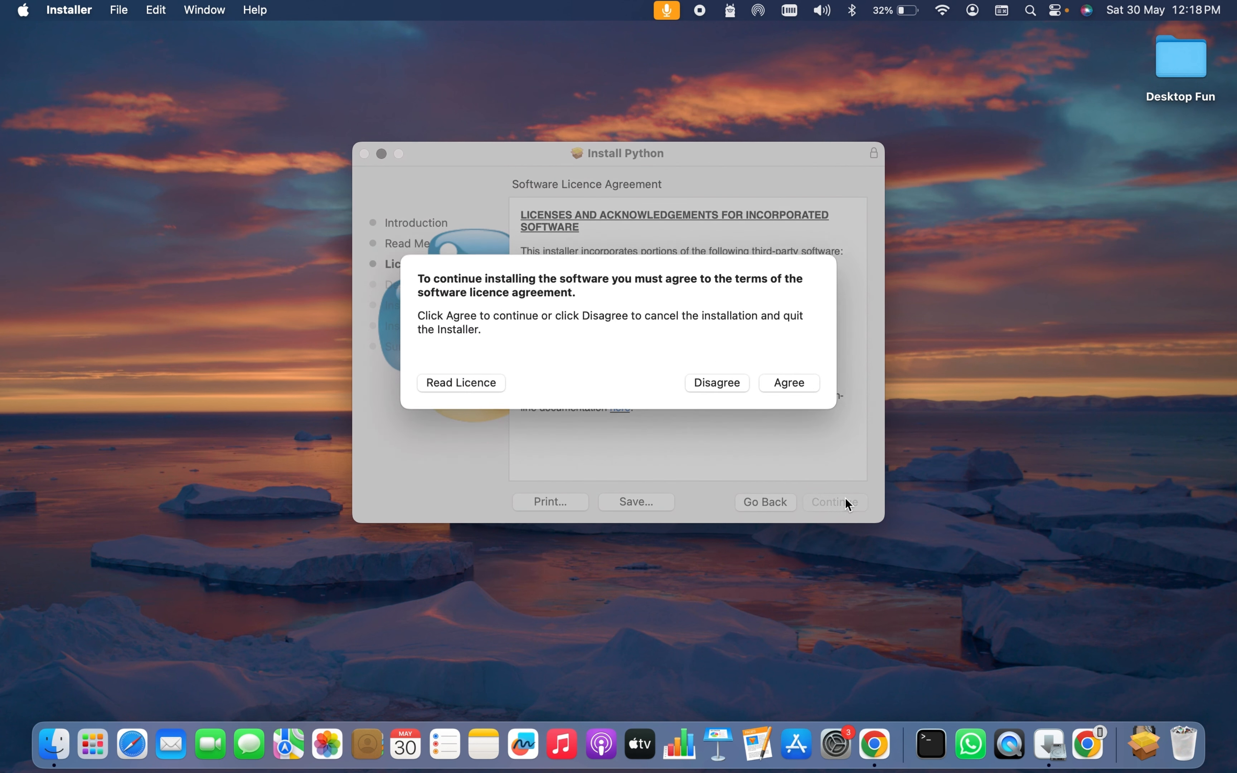
left_click(804, 383)
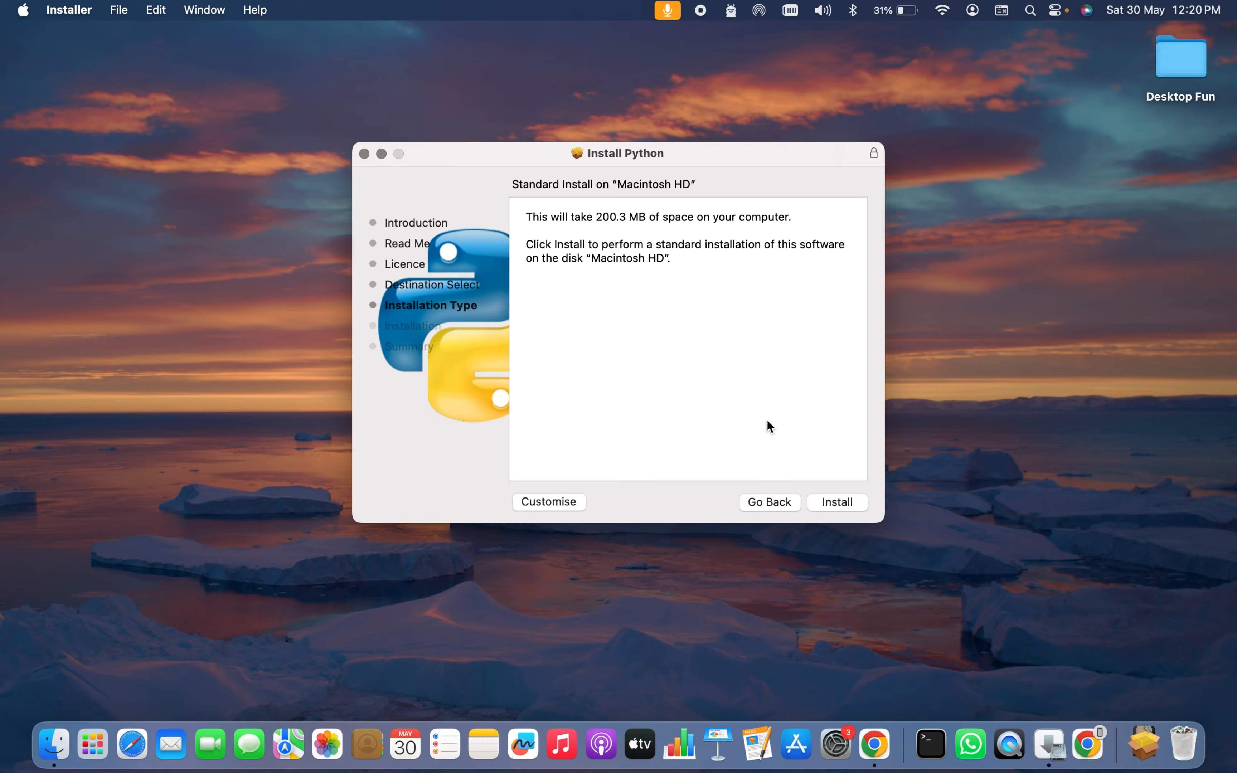
Install Python 3.14.5 with the administrator password, then close the installer and handle the leftover package.
left_click(836, 502)
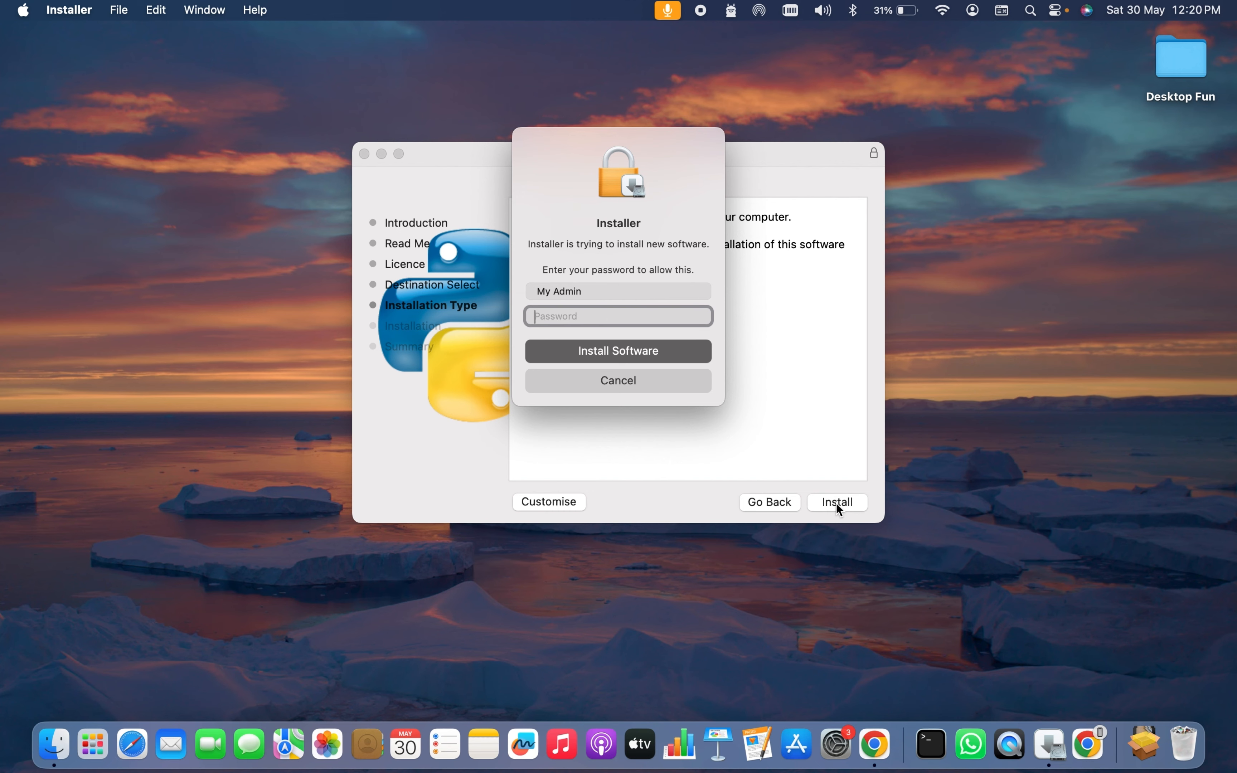
type("••••••••••••••")
left_click(651, 343)
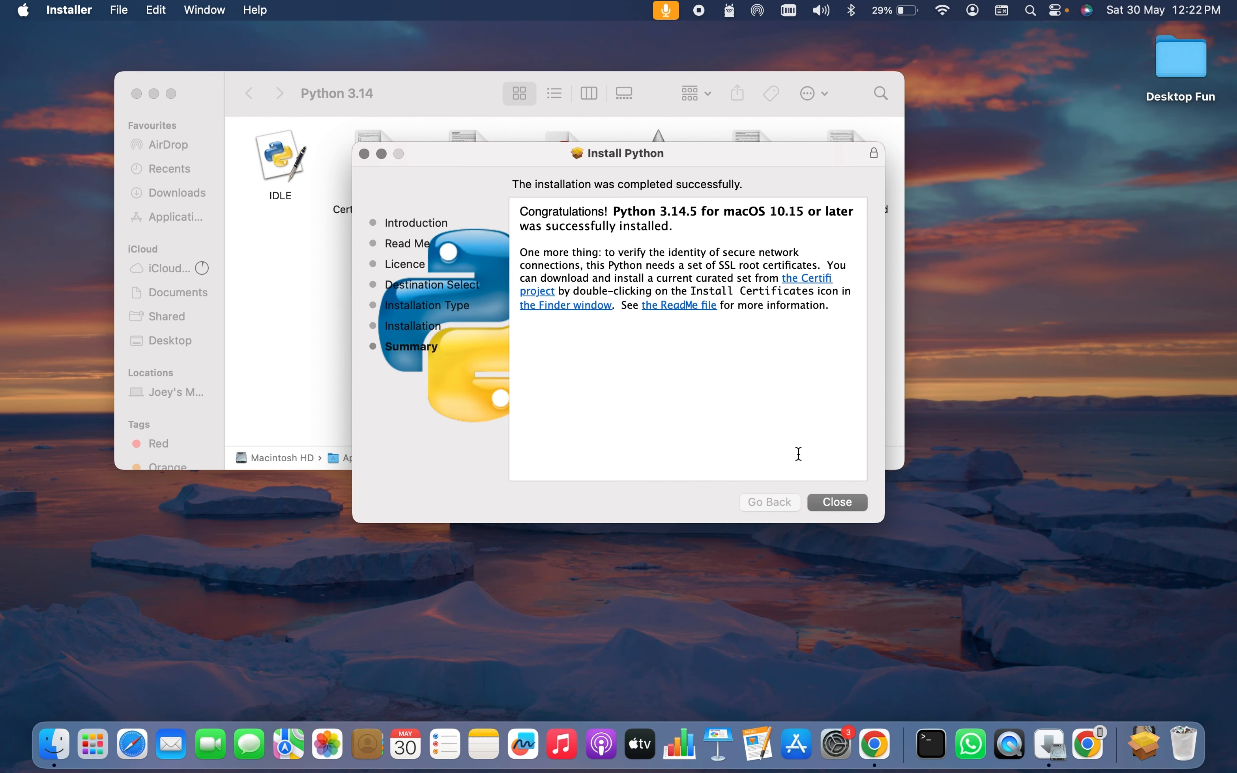
left_click(833, 503)
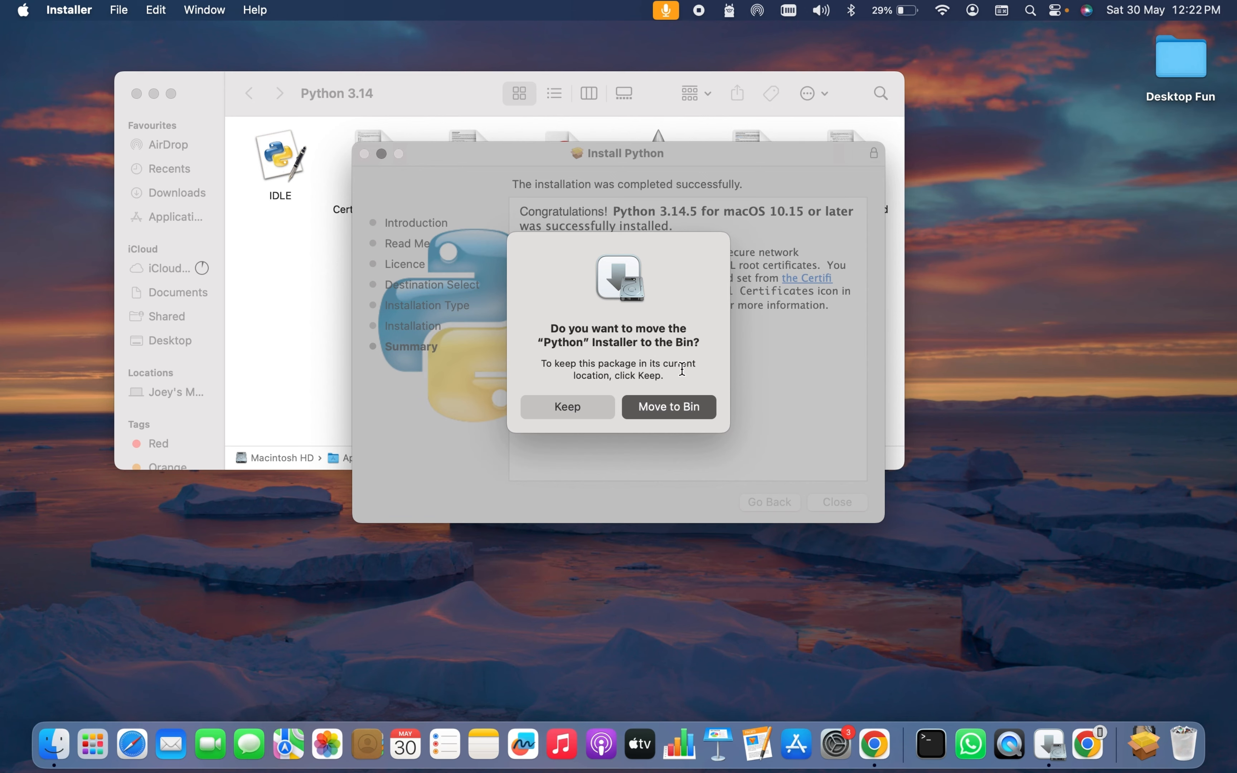
left_click(682, 408)
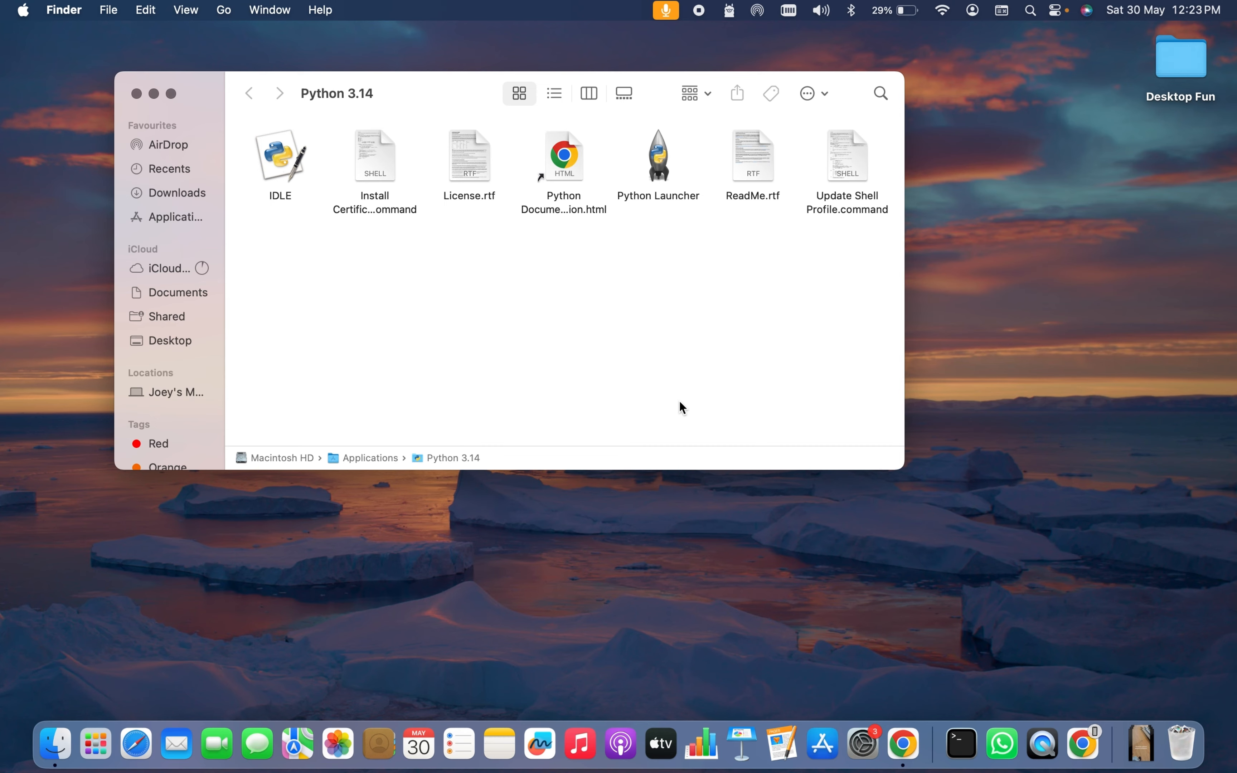
Open Terminal through Spotlight and enlarge its text size.
key("super+space")
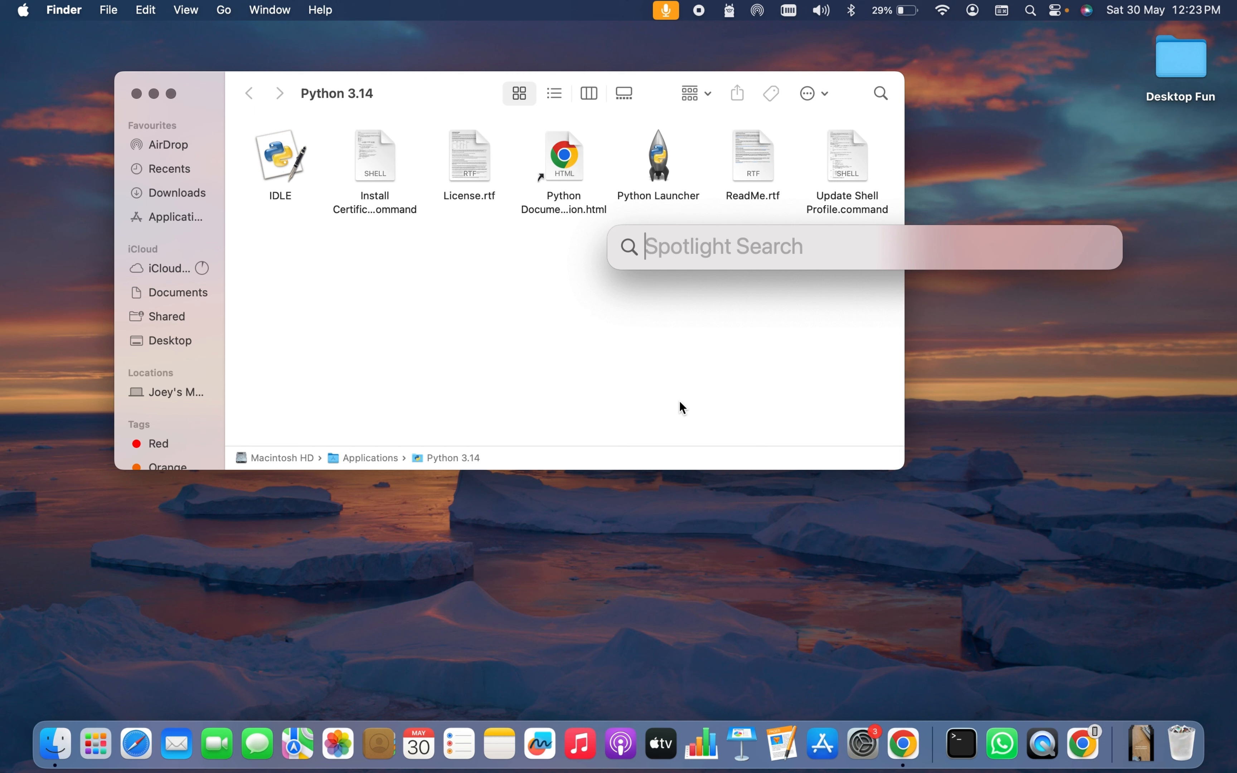
type("terminal")
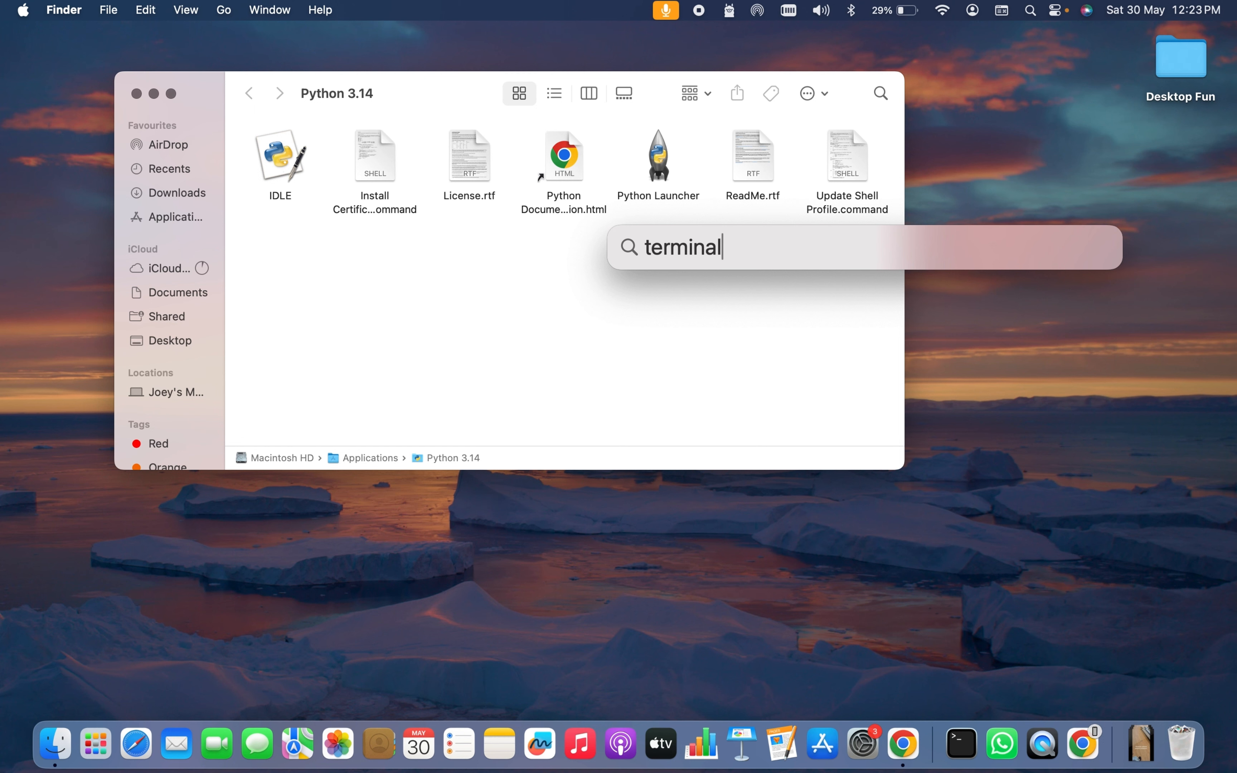
key("Return")
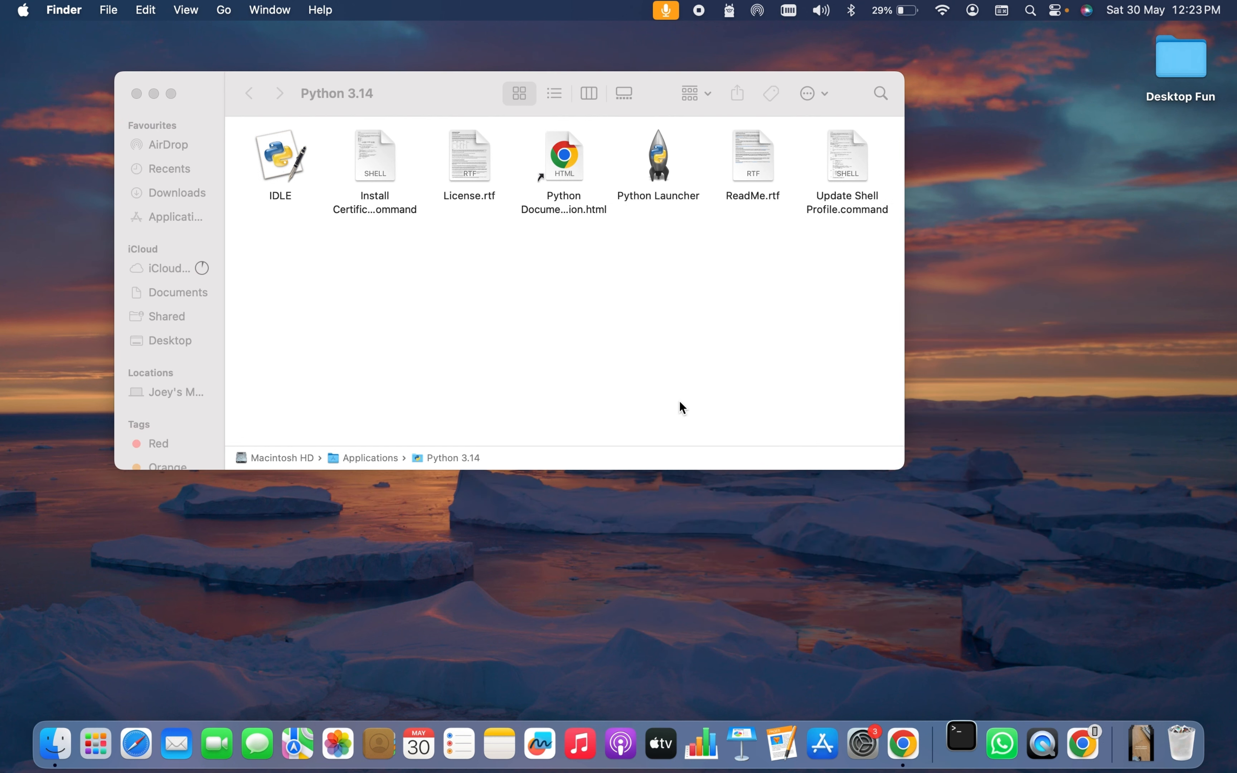
key("super+equal")
key("super+equal")
key("super+equal")
key("super+equal")
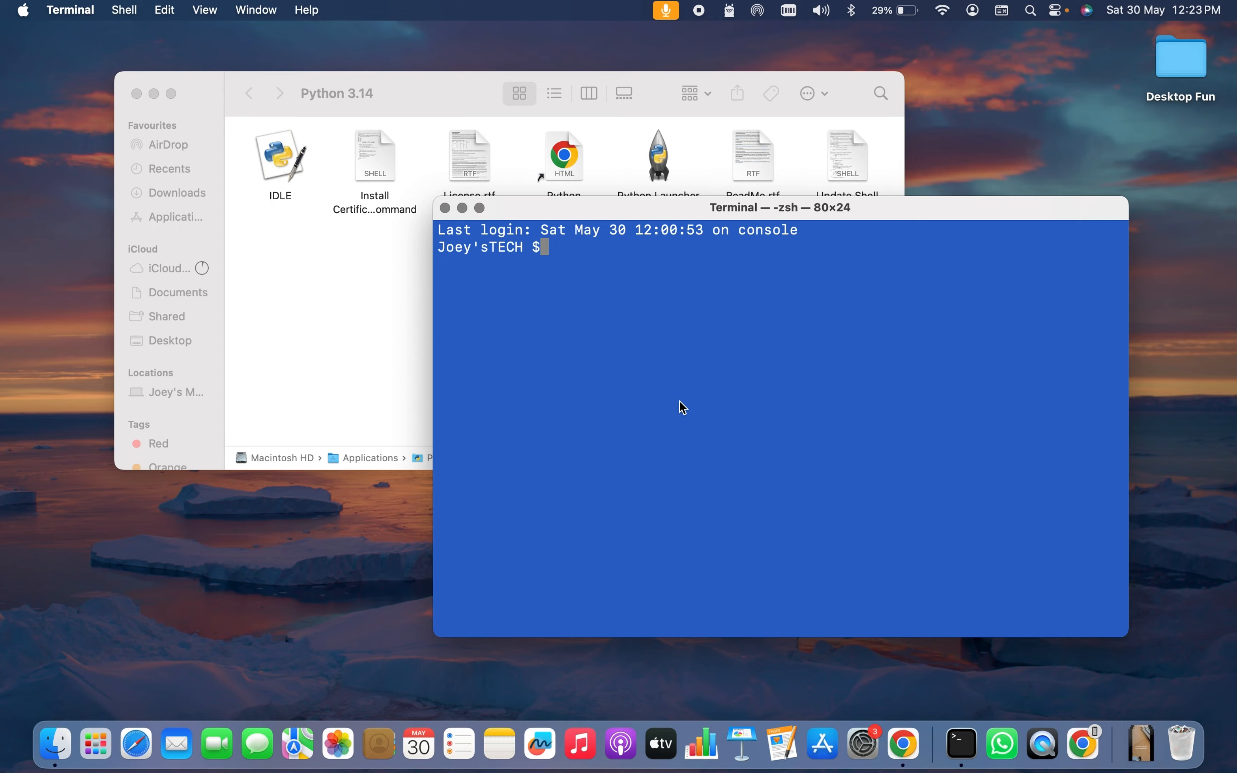
Run python3 --version and pip3 --version, confirming Python 3.14.5 and pip 26.1.1.
type("python3 --version")
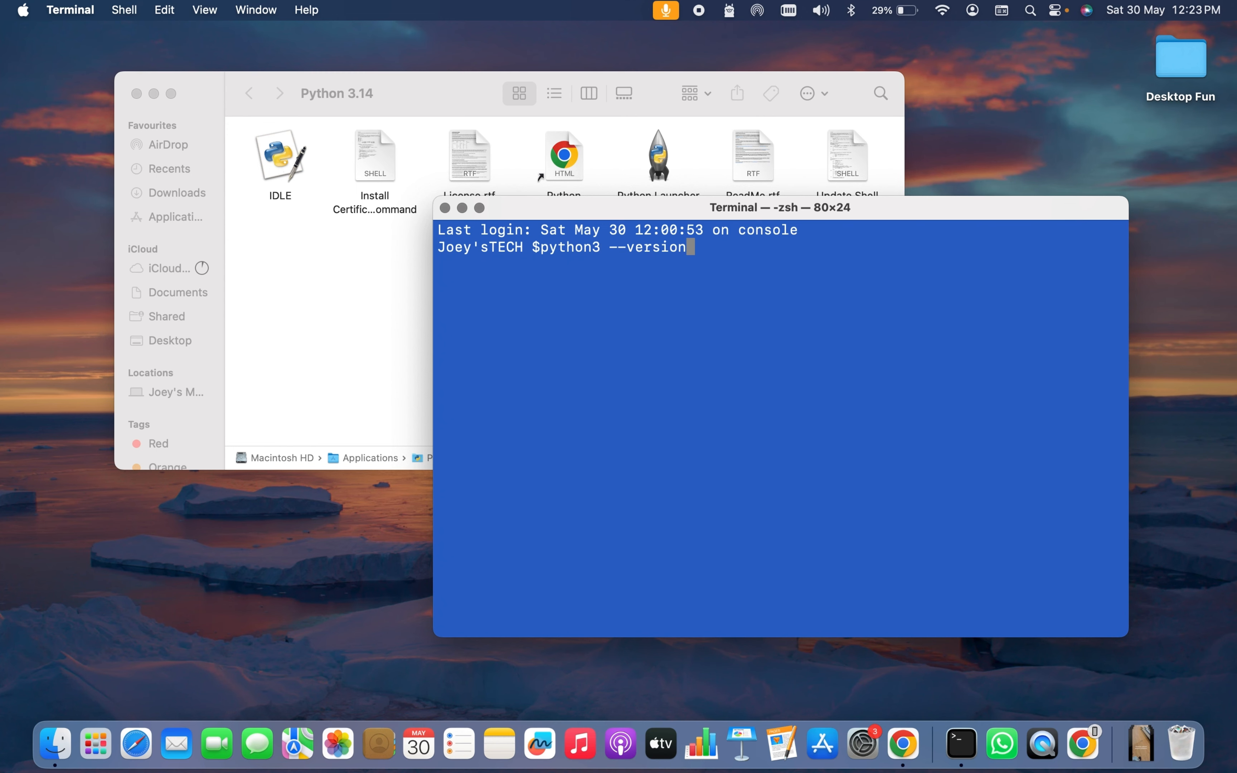
key("Return")
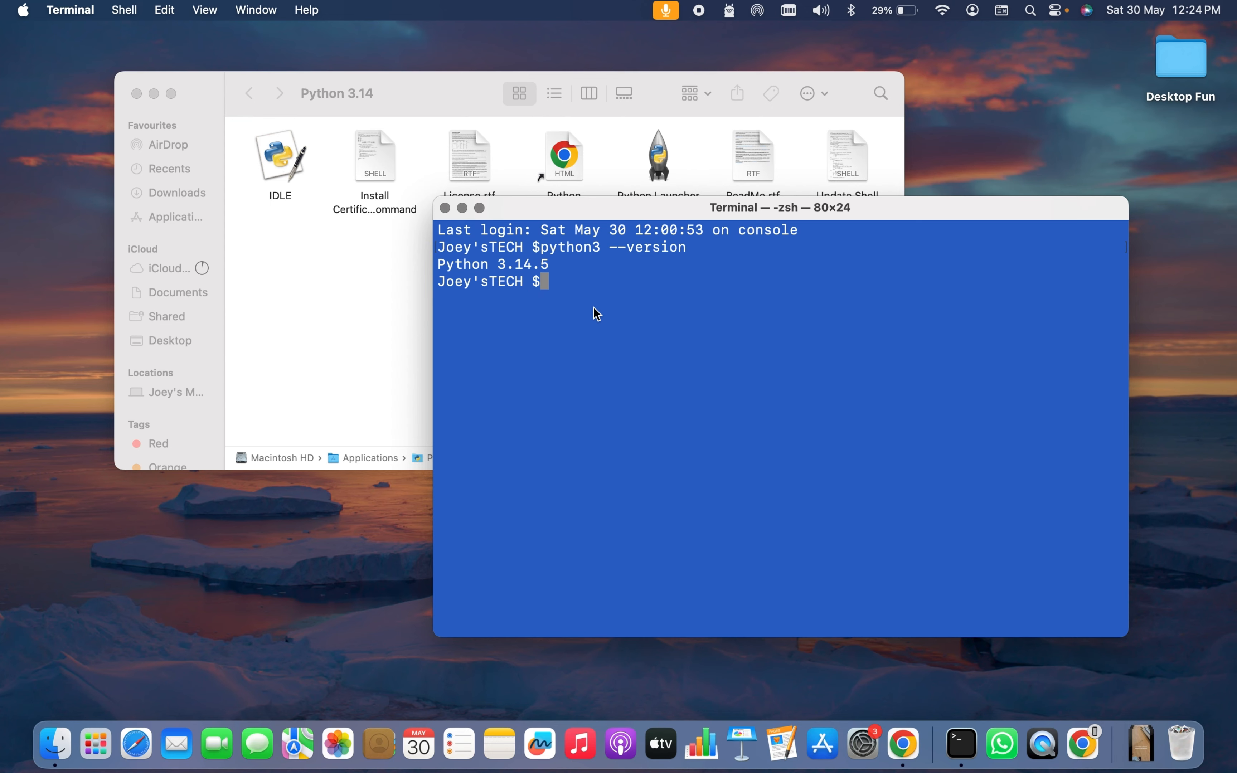
type("pip3 --version")
key("Return")
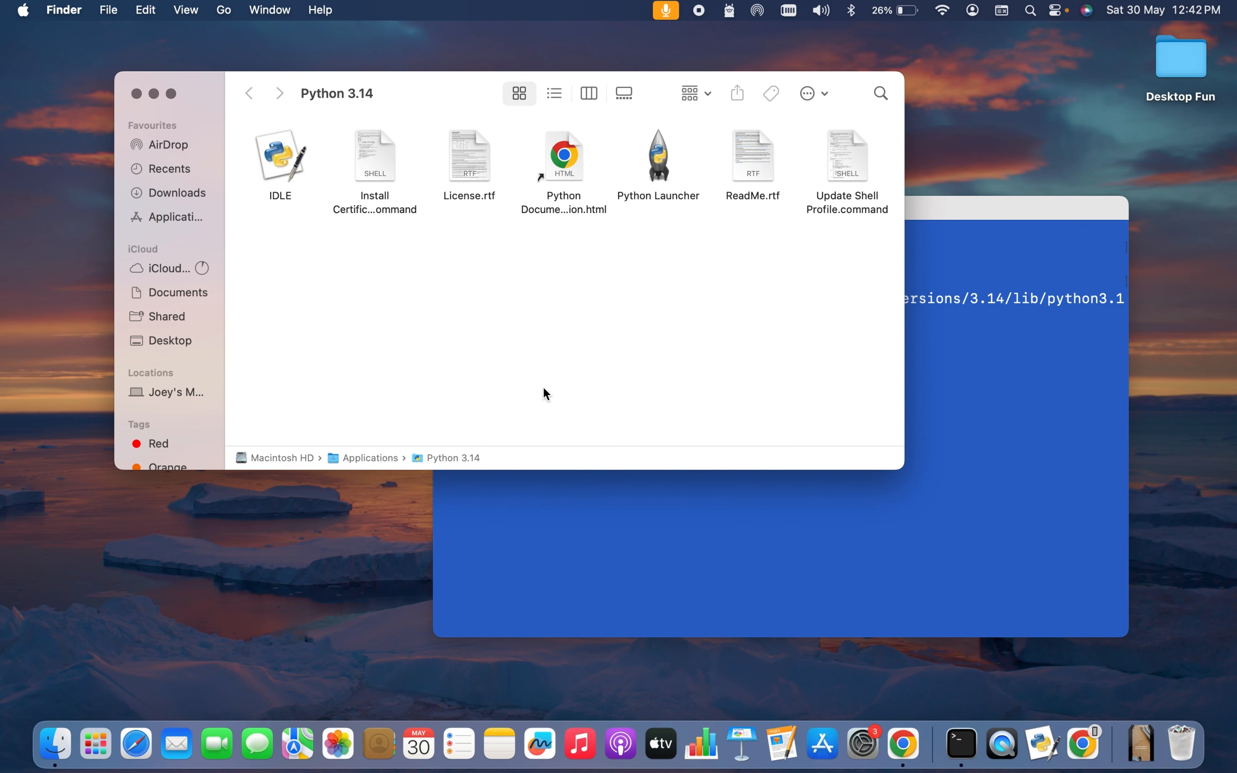
Launch 'IDLE — Python 3.14' from Spotlight to open the IDLE Shell 3.14.5.
key("super+space")
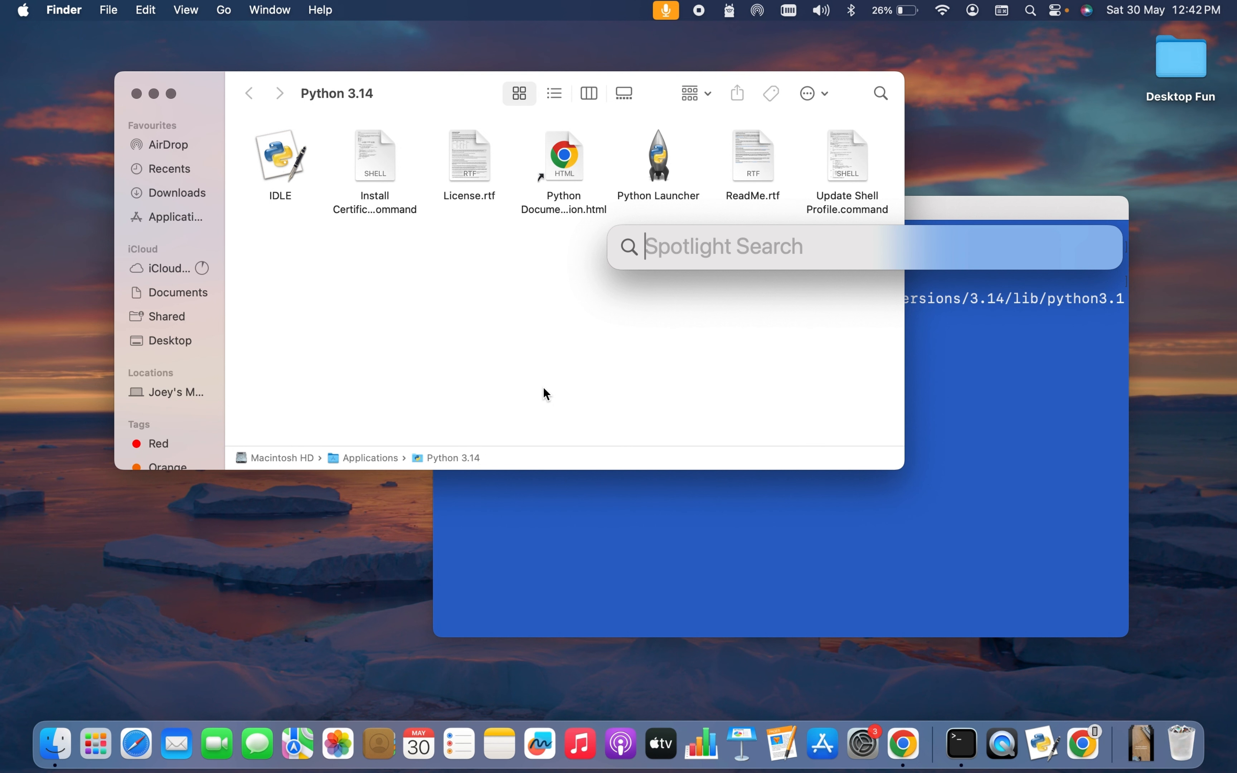
type("I")
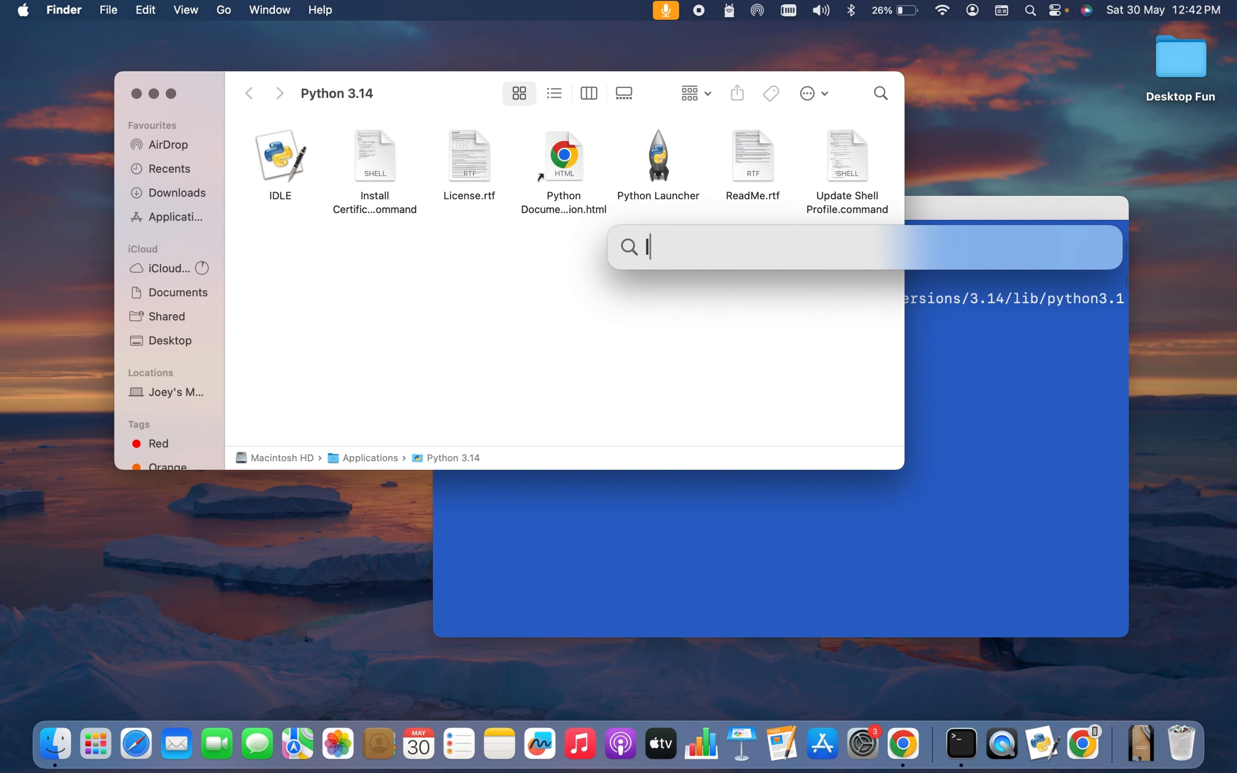
type("DLE")
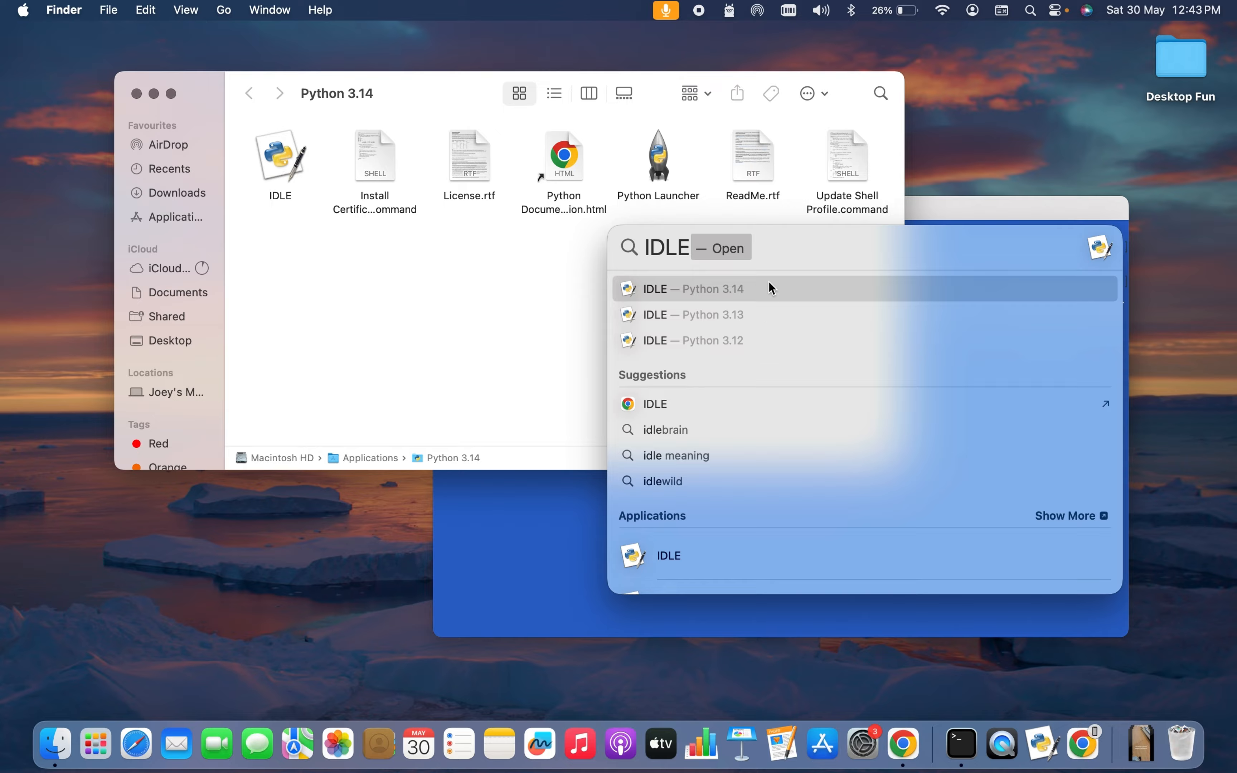
left_click(714, 292)
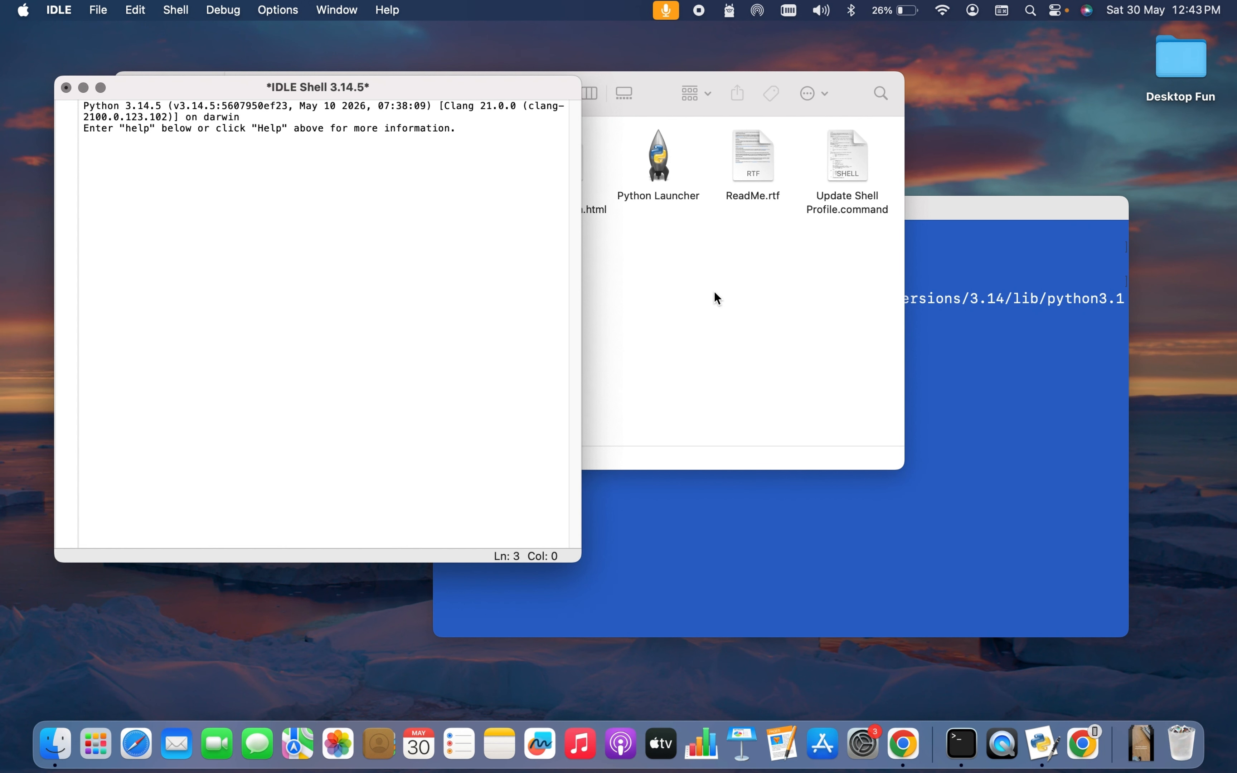
Move the shell window right and run print("Hello World") at the prompt.
left_click_drag(450, 88, 824, 139)
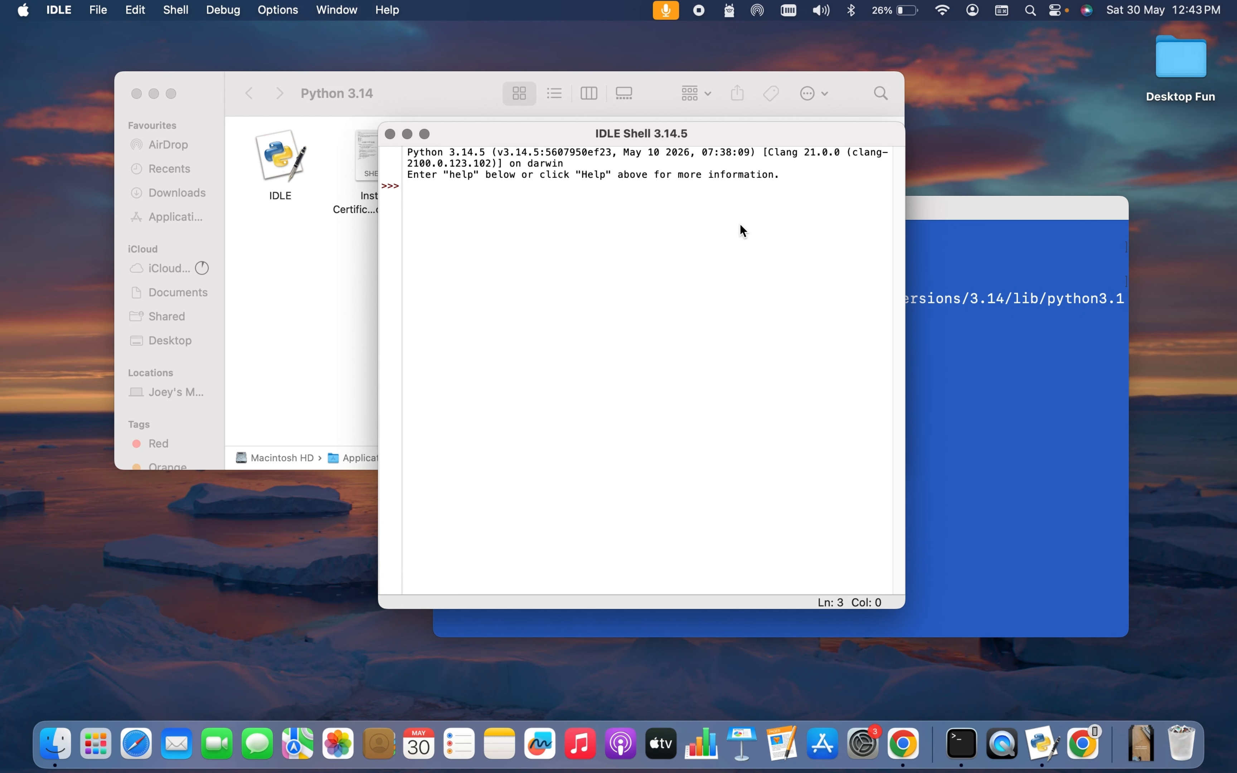
type("print(\"Hello World")
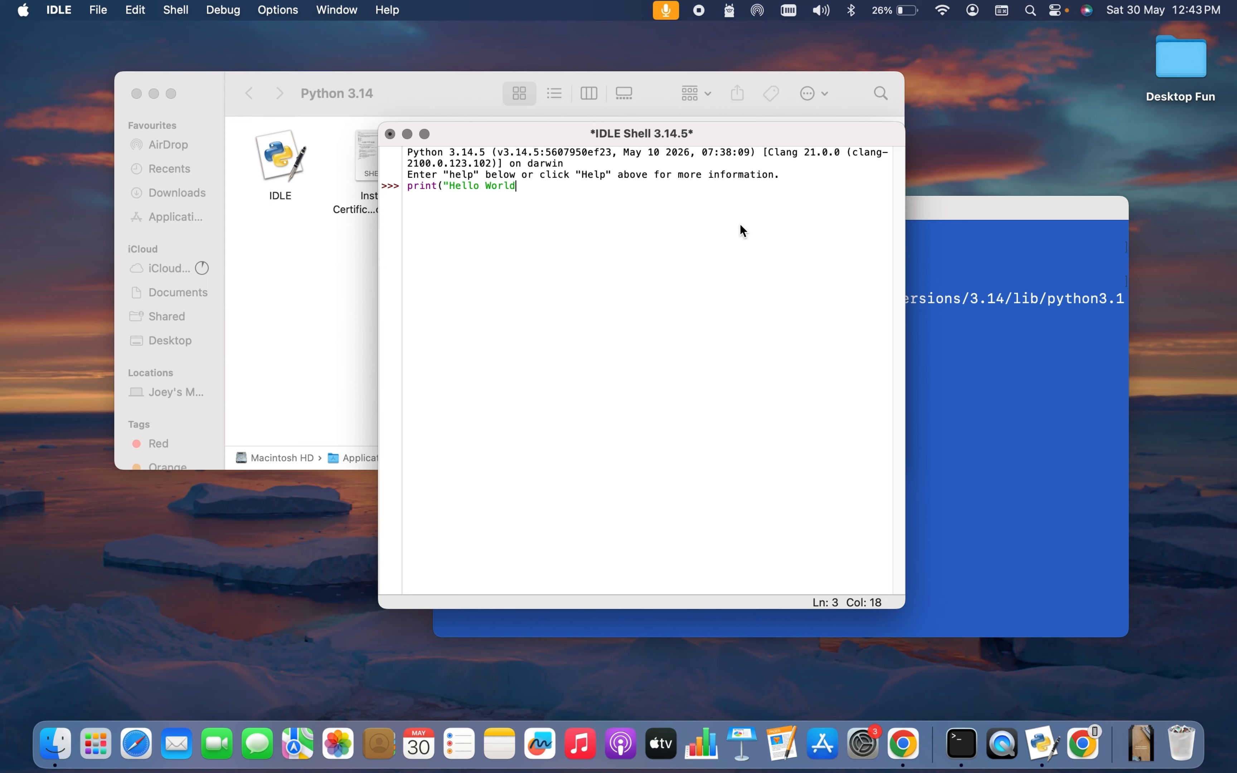
type("\")")
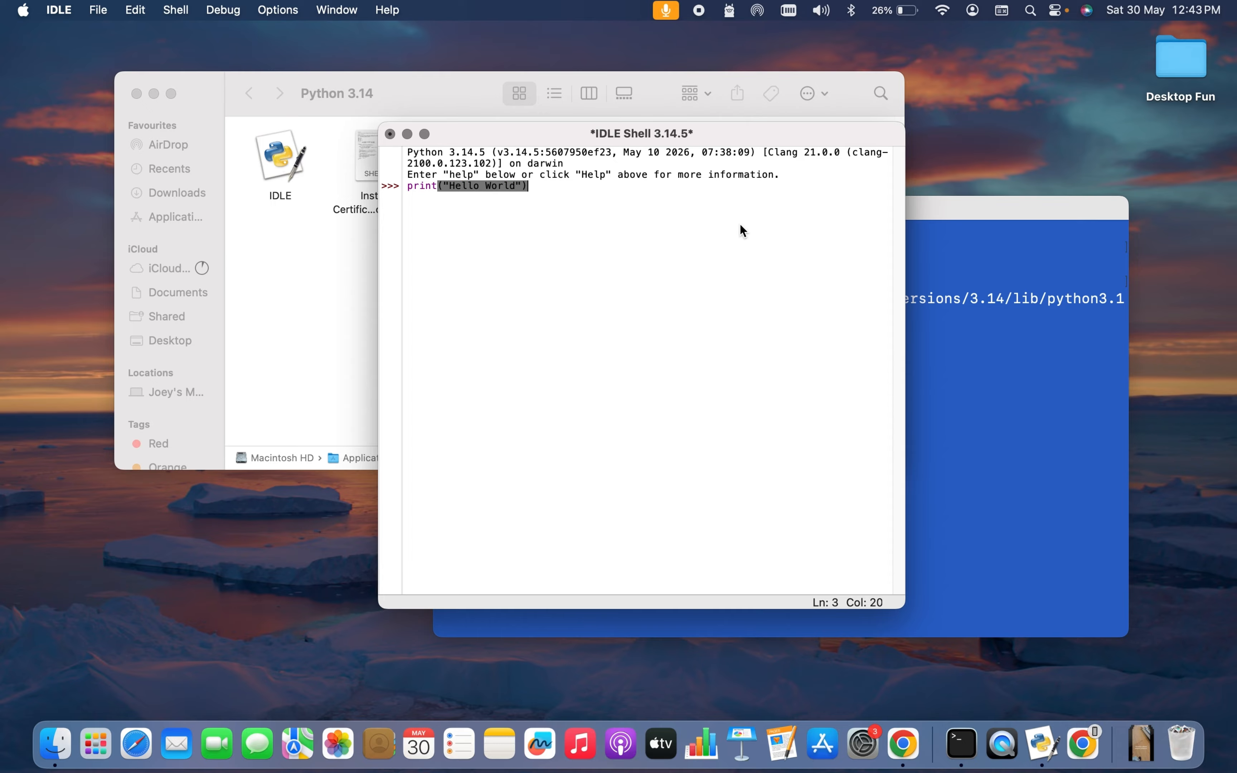
key("Return")
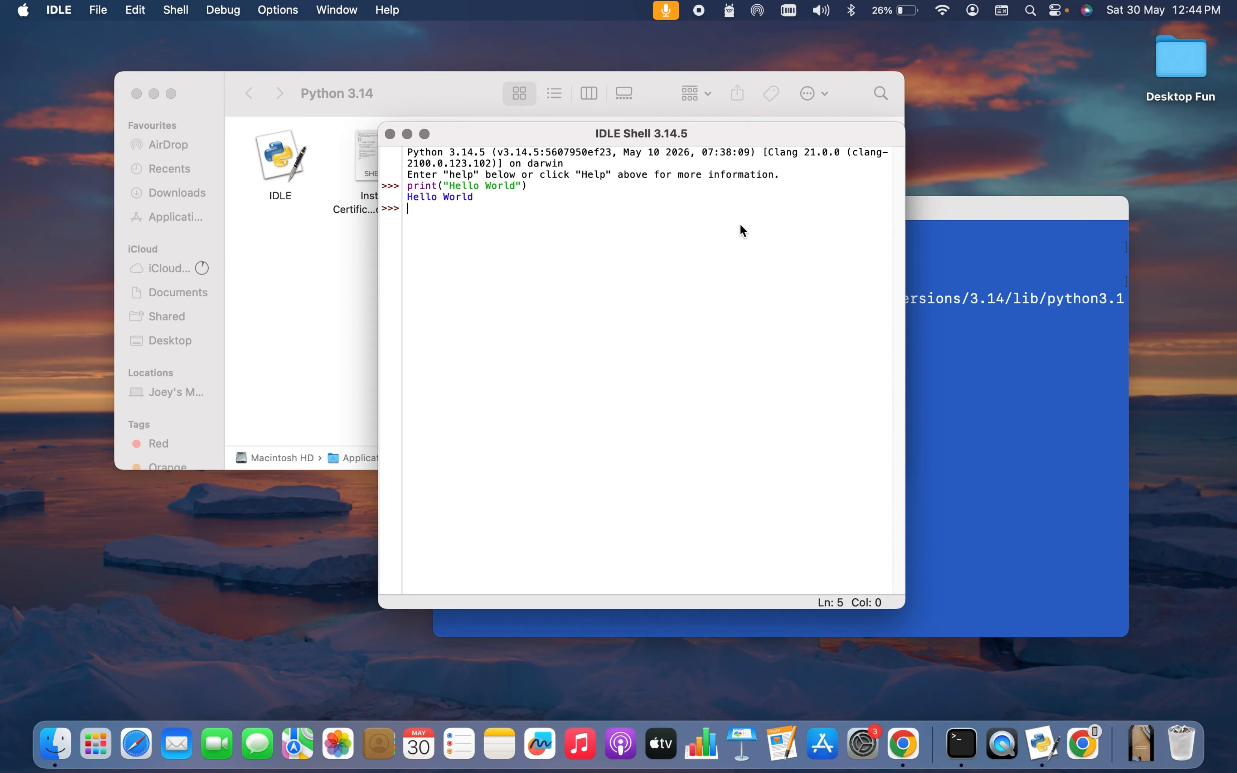
Create a new script file containing print("Hello from IDLE!").
left_click(99, 11)
left_click(107, 36)
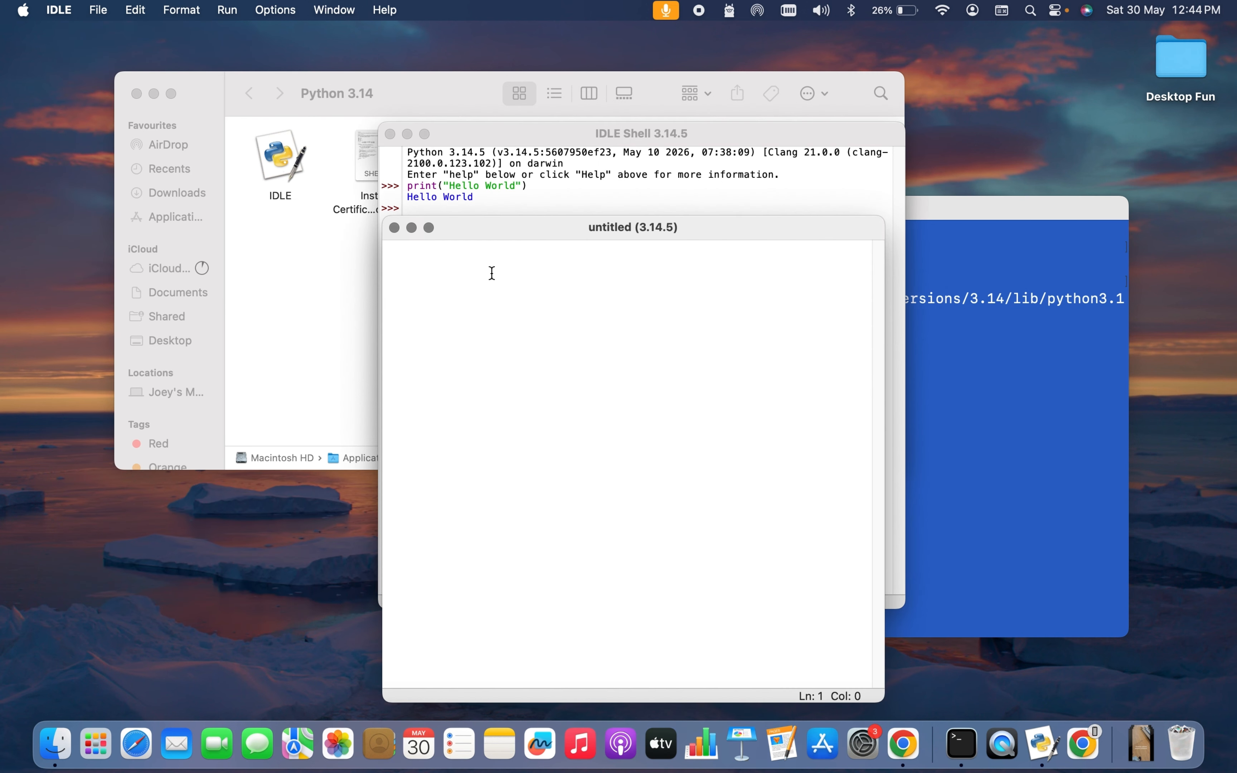
type("print()\"\"")
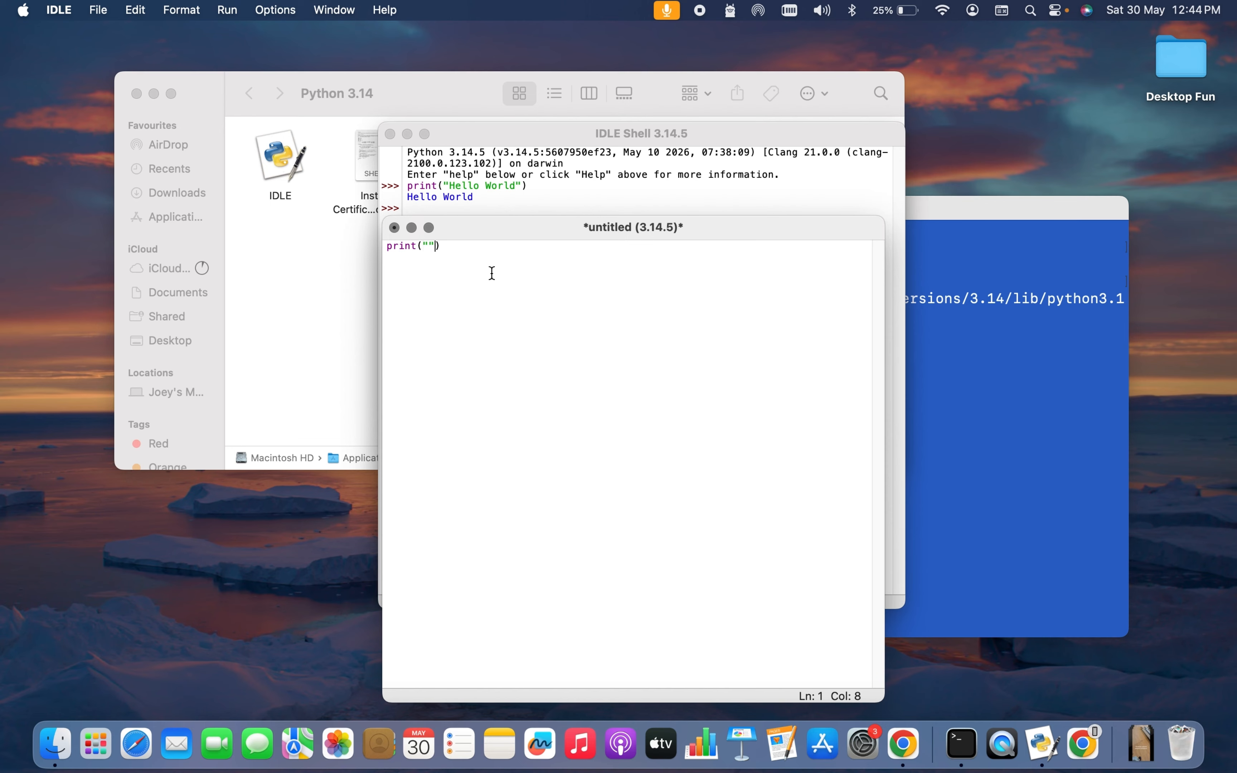
key("Left")
type("Hello from IDLE!")
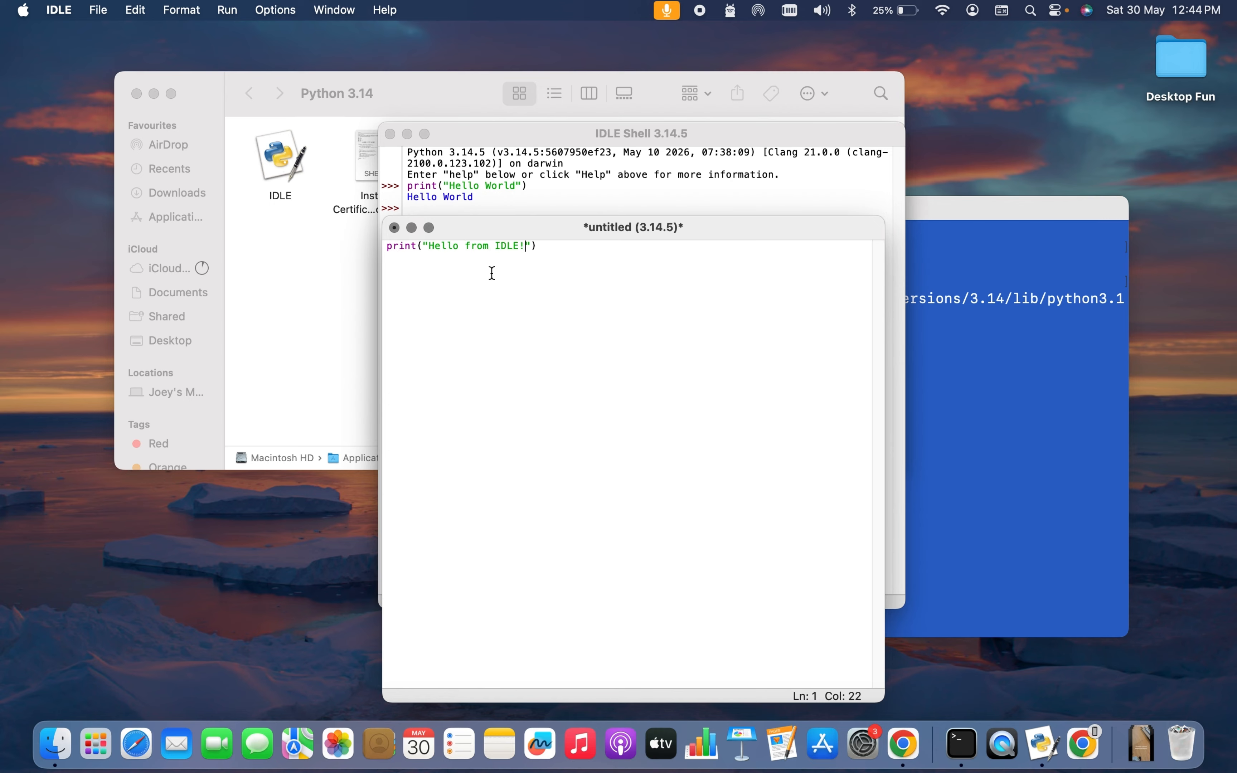
Save the script as idlePython.py on the Desktop and run it as a module.
left_click(101, 10)
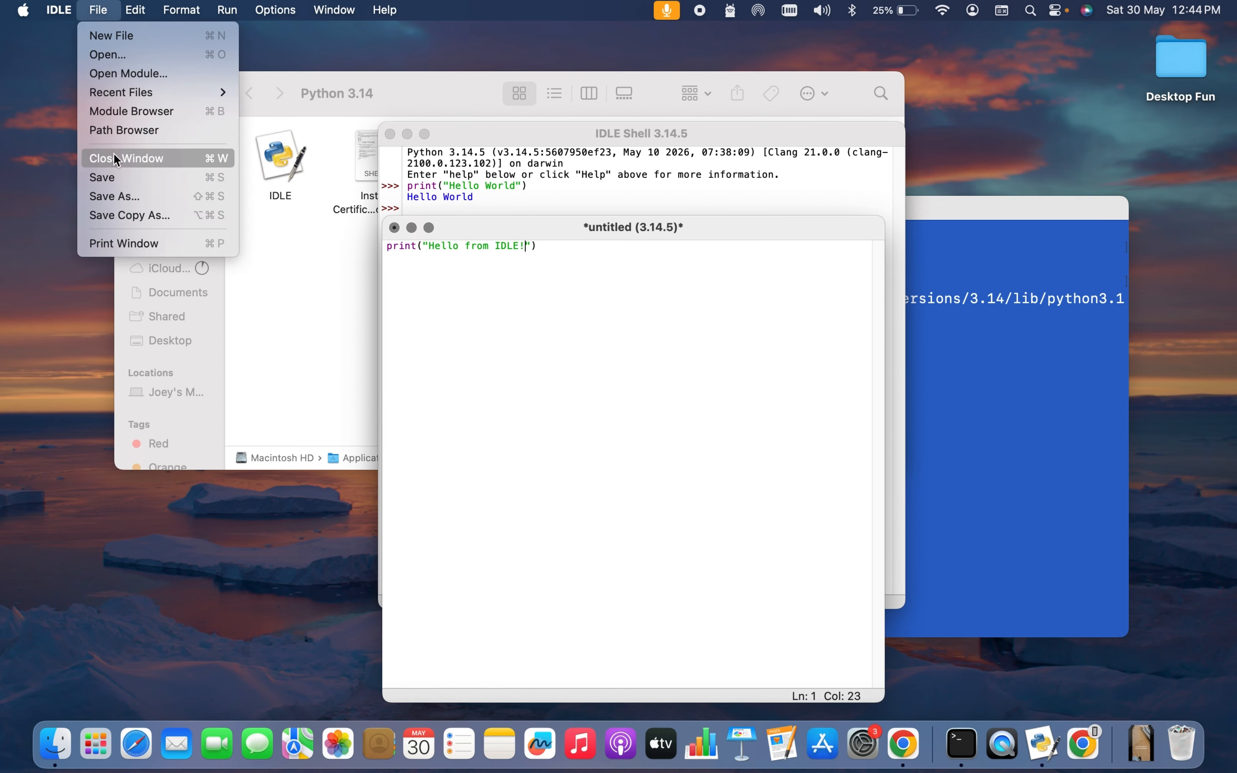
left_click(111, 177)
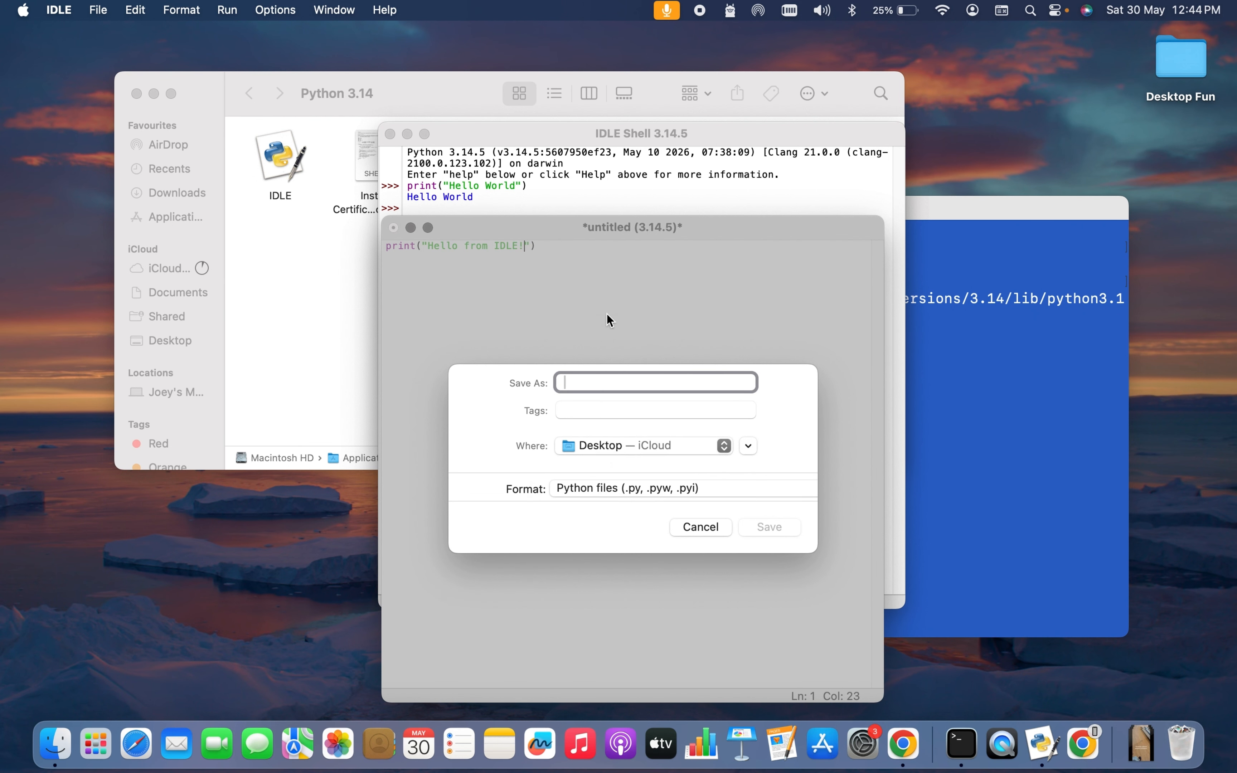
type("idlePython")
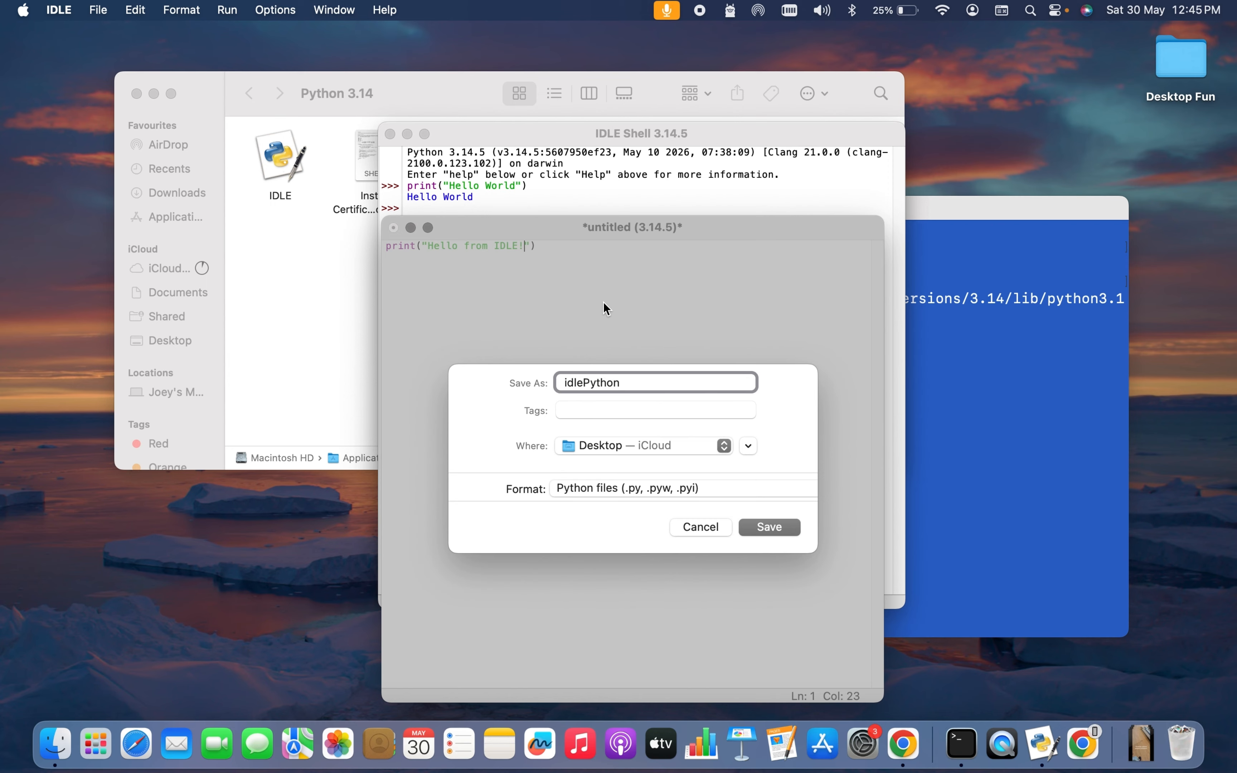
left_click(772, 526)
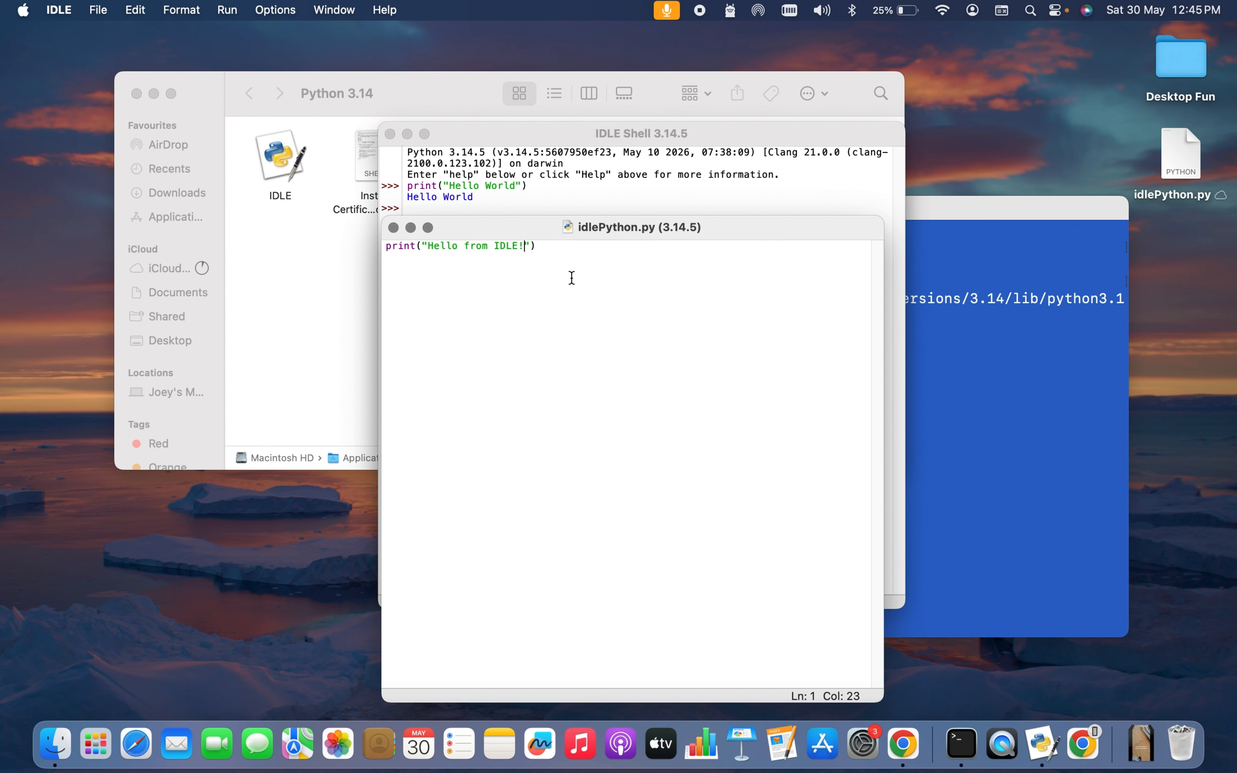
left_click(231, 10)
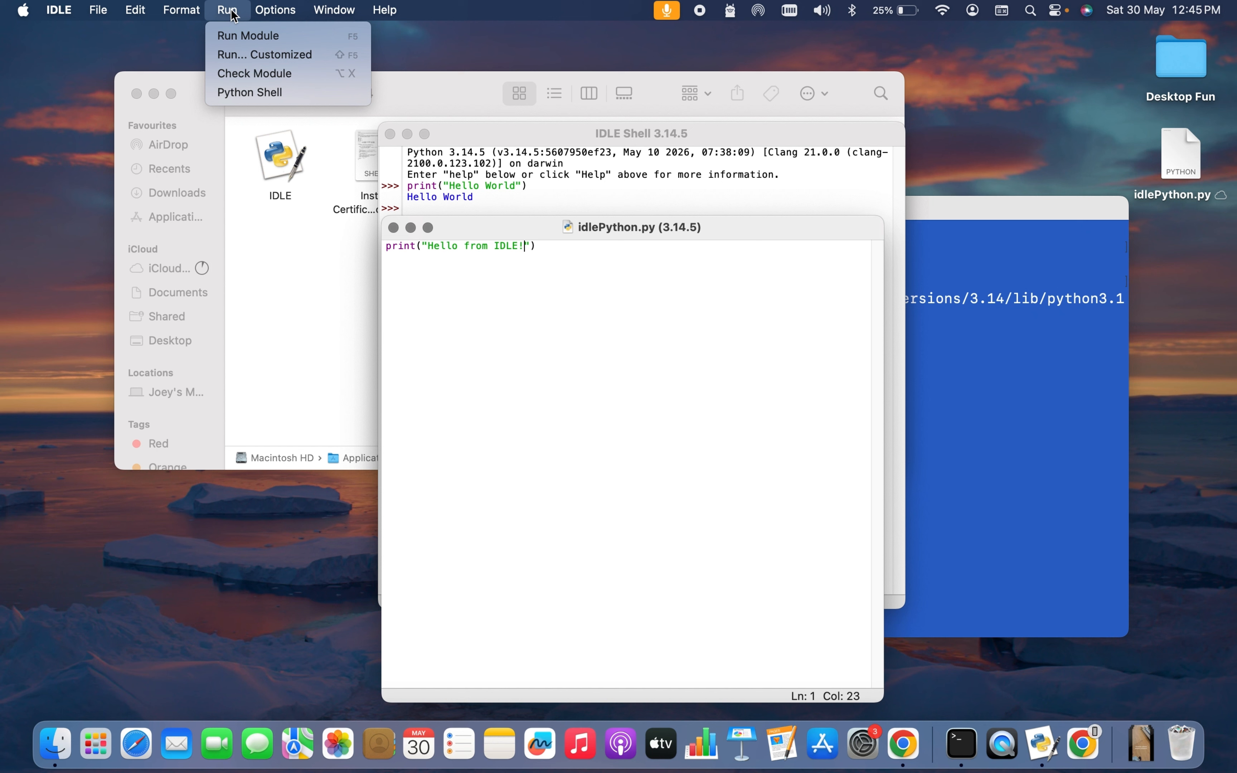
left_click(240, 35)
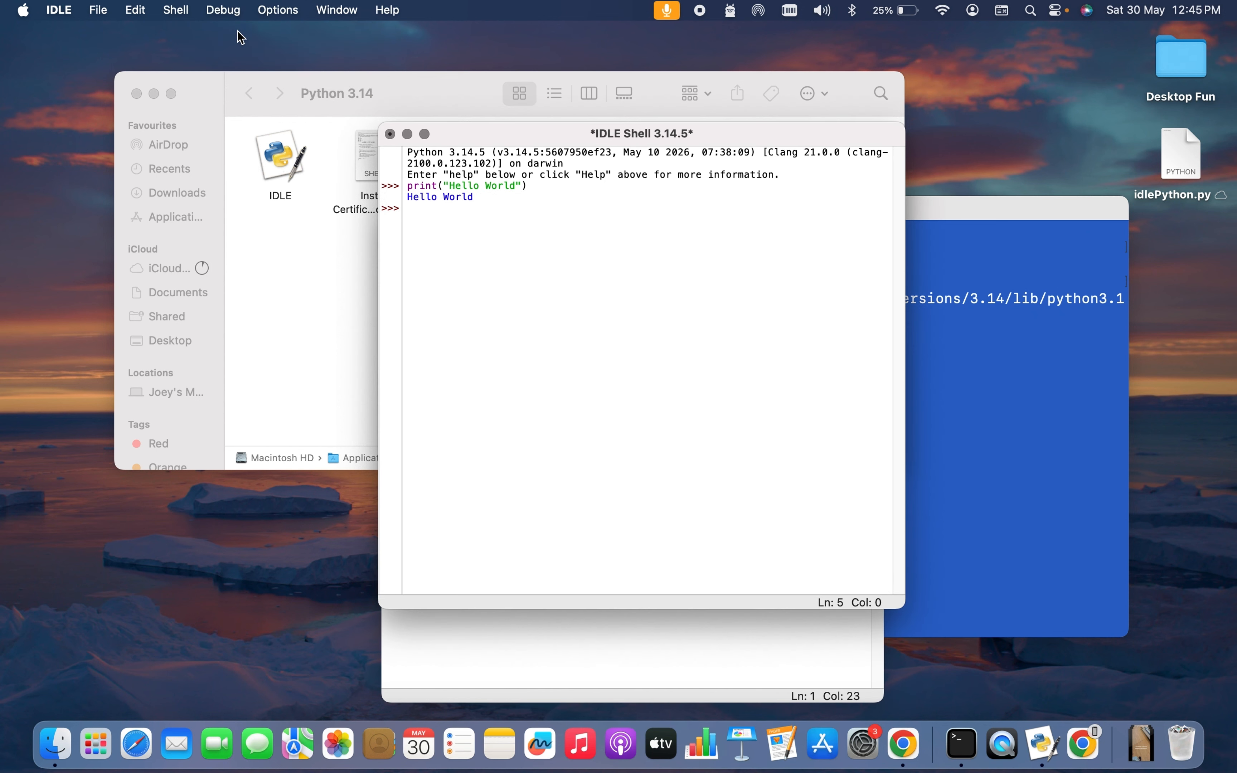